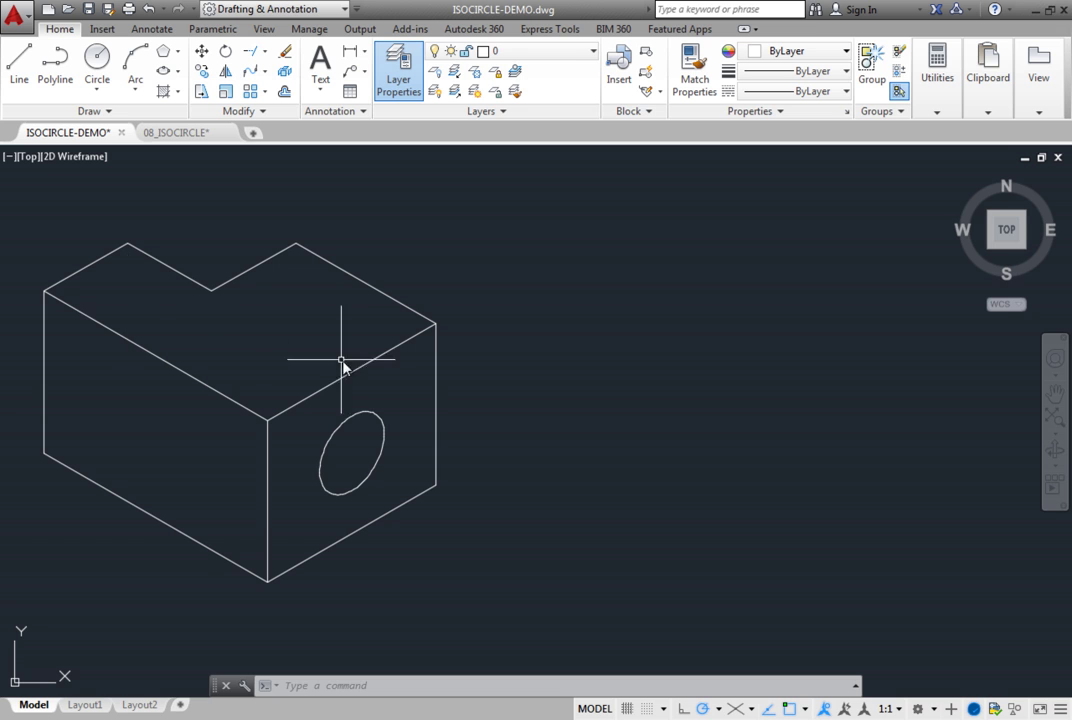
# Undo back through the earlier gradient fills on the isometric block's right, left and top faces until all are removed
pyautogui.moveTo(373, 411)
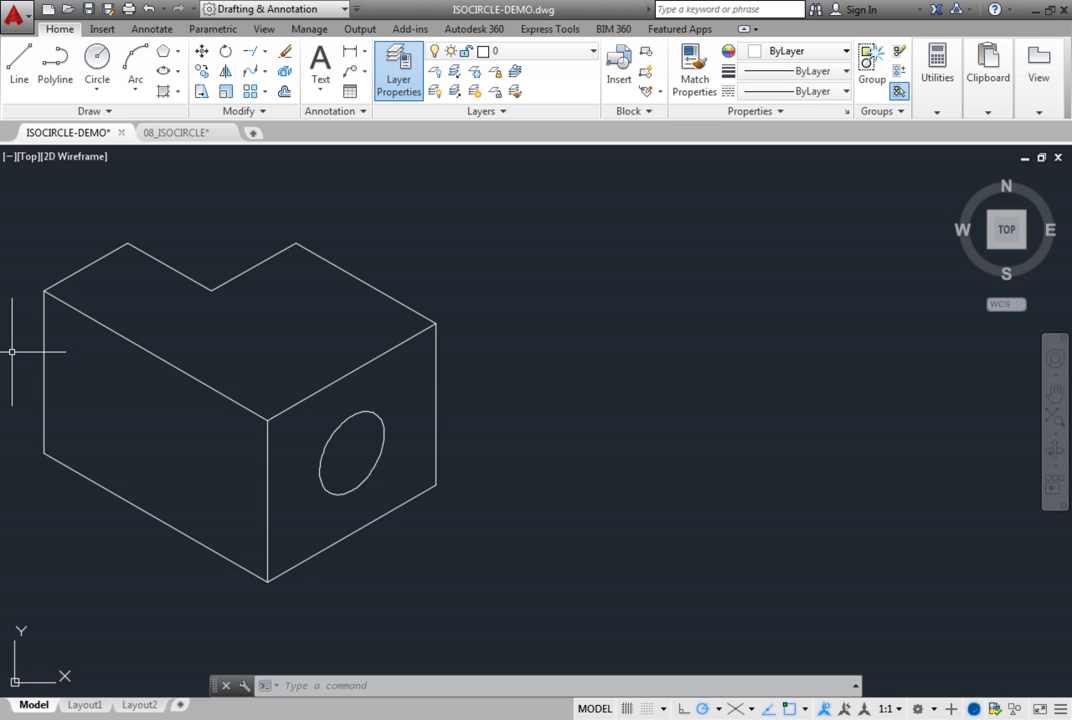
pyautogui.hotkey('ctrl', 'z')
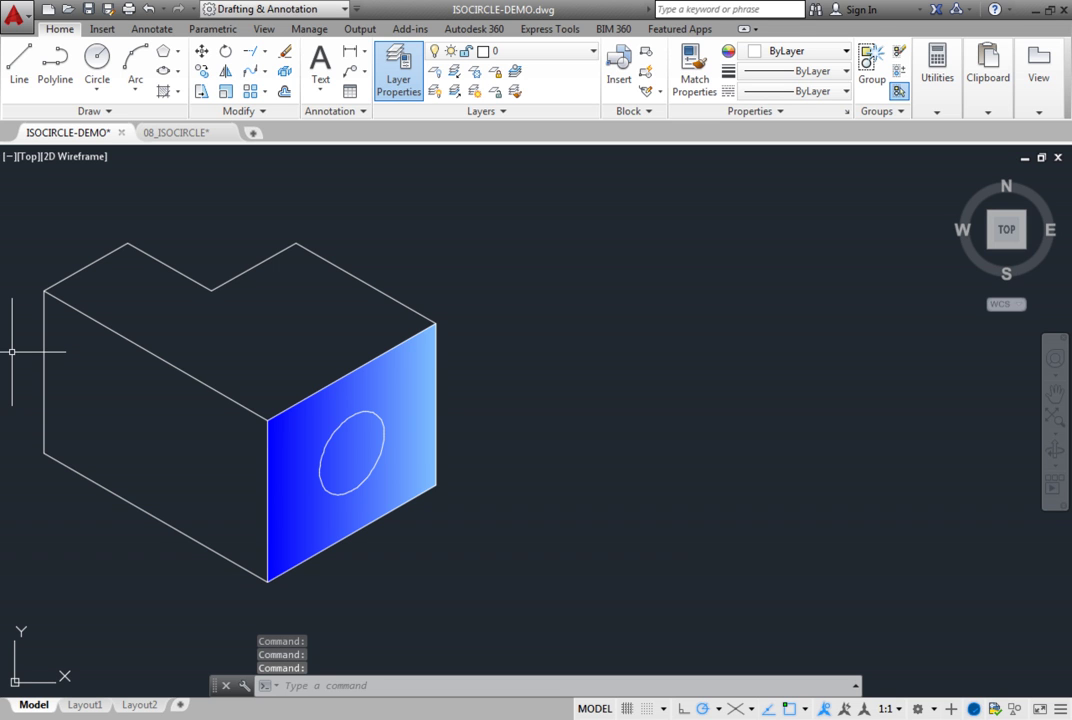
pyautogui.hotkey('ctrl', 'z')
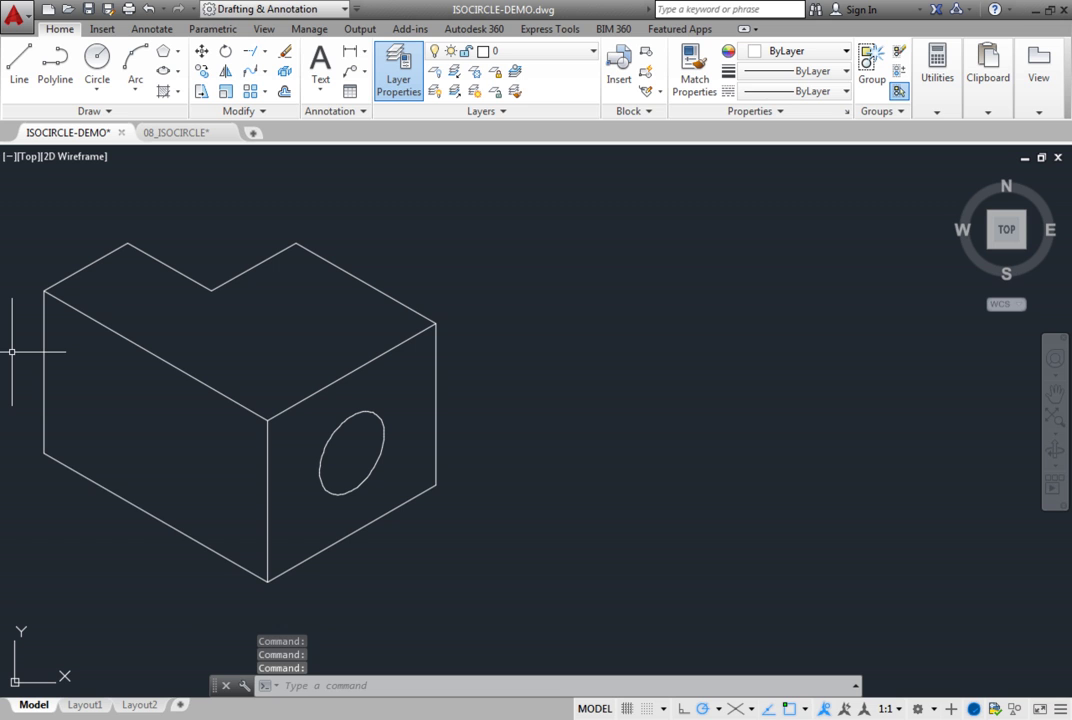
pyautogui.hotkey('ctrl', 'z')
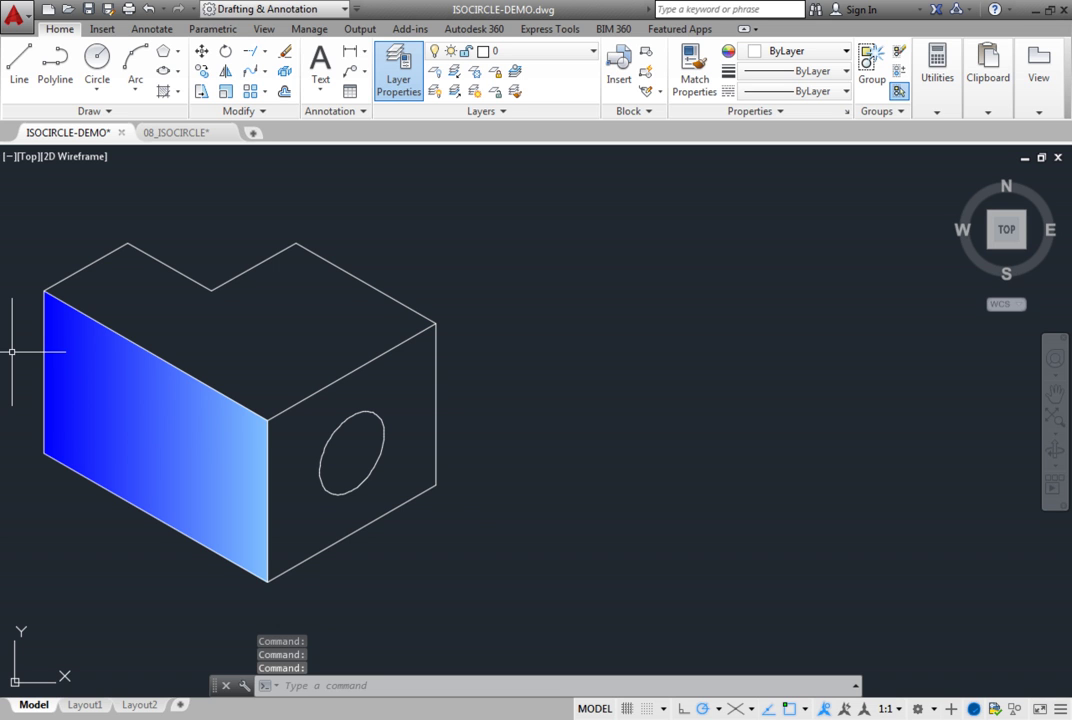
pyautogui.hotkey('ctrl', 'z')
pyautogui.hotkey('ctrl', 'z')
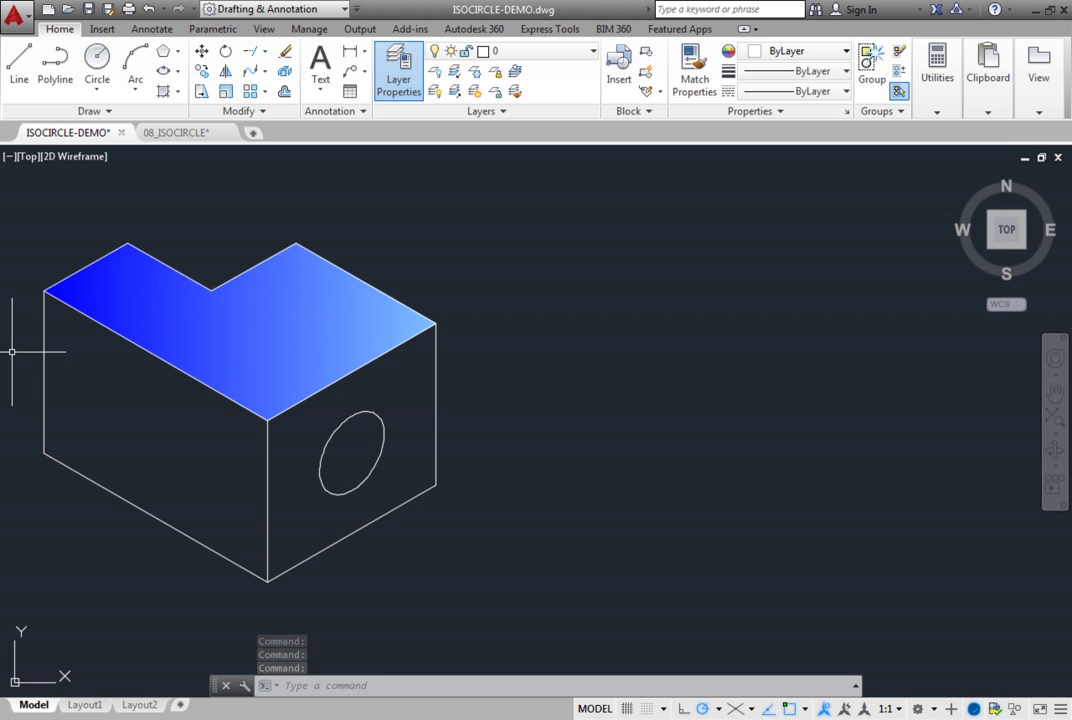
pyautogui.hotkey('ctrl', 'z')
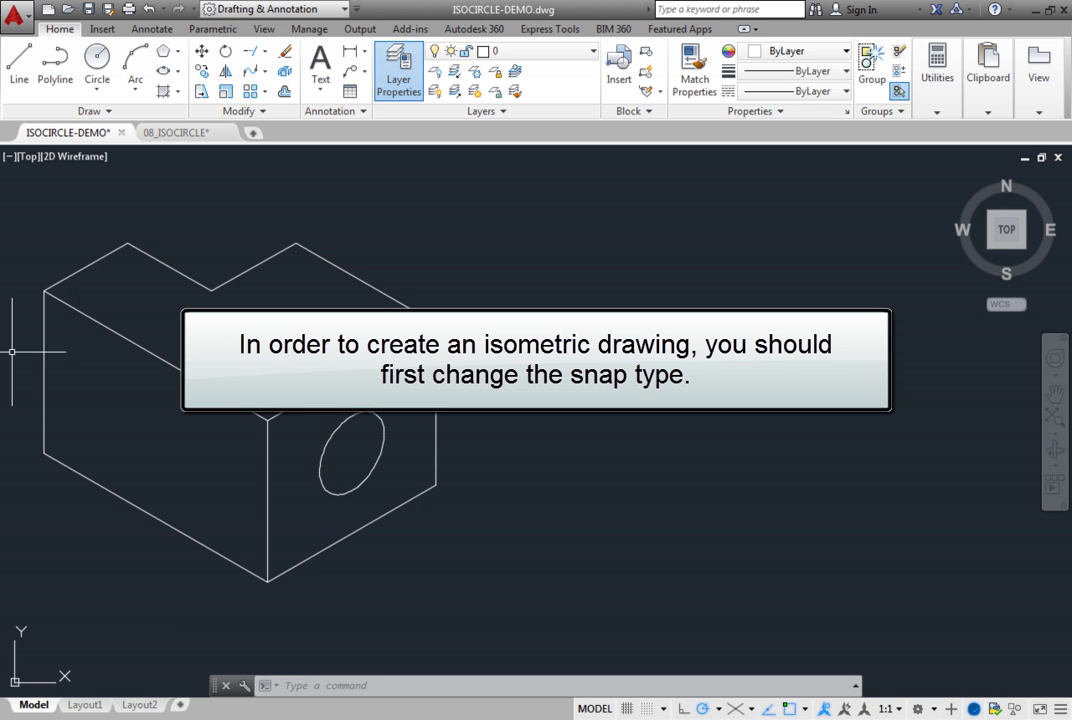
# Switch to the 08_ISOCIRCLE drawing and set its grid snap type to Isometric snap in the drafting settings
pyautogui.hotkey('ctrl', 'Tab')
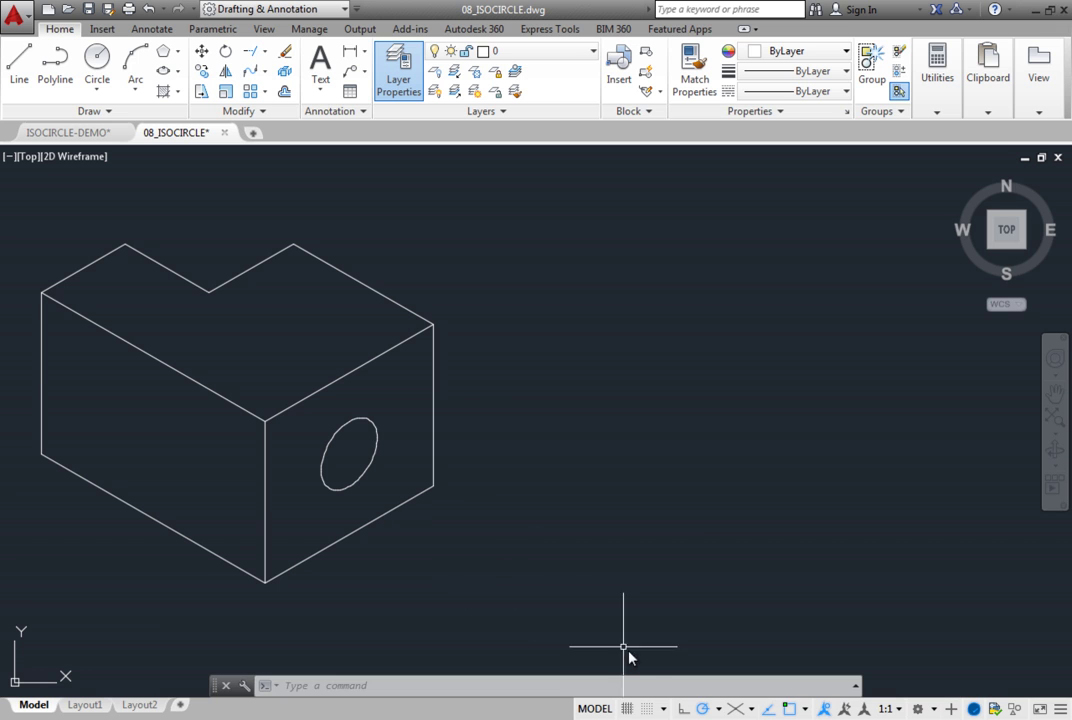
pyautogui.click(664, 709)
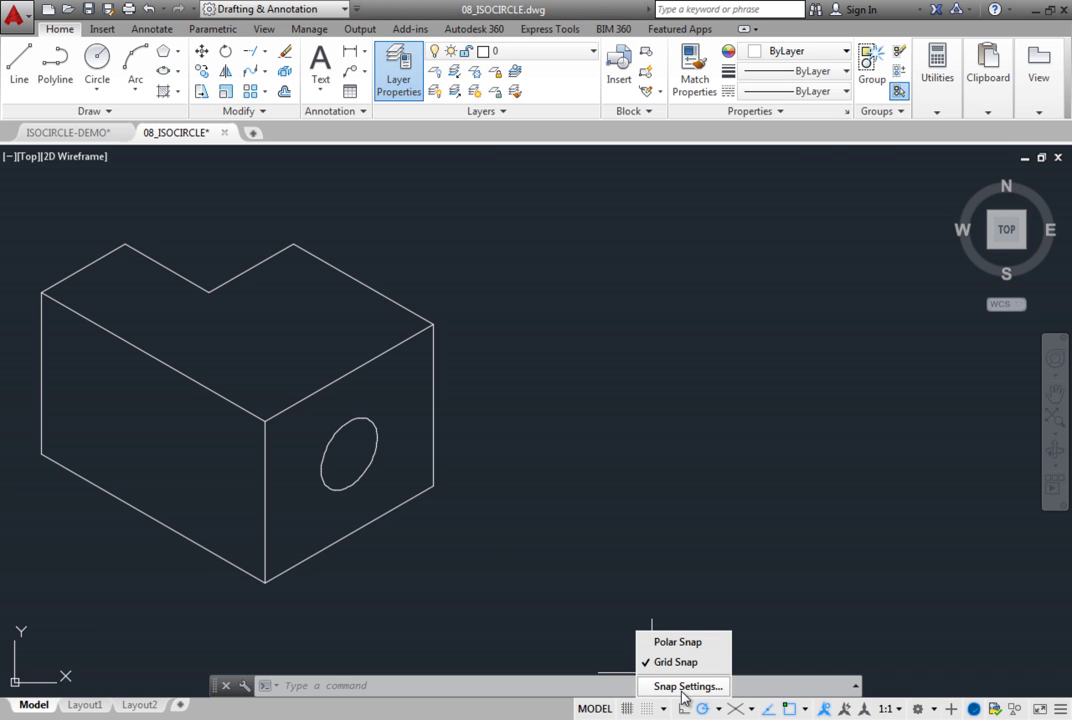
pyautogui.click(684, 687)
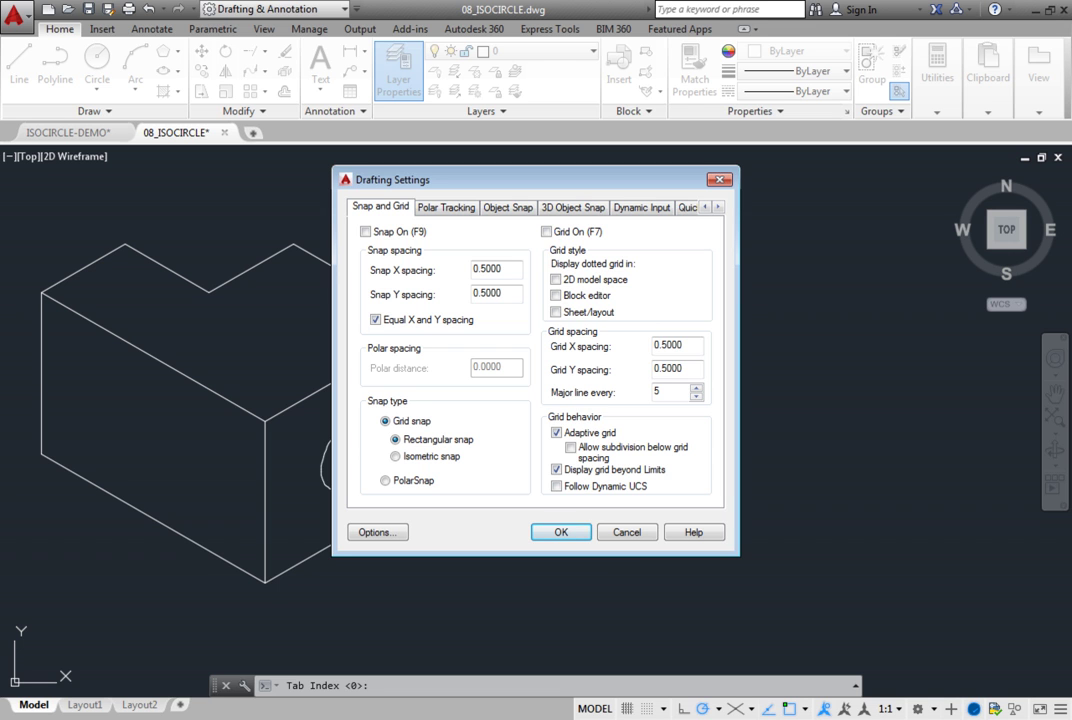
pyautogui.click(396, 457)
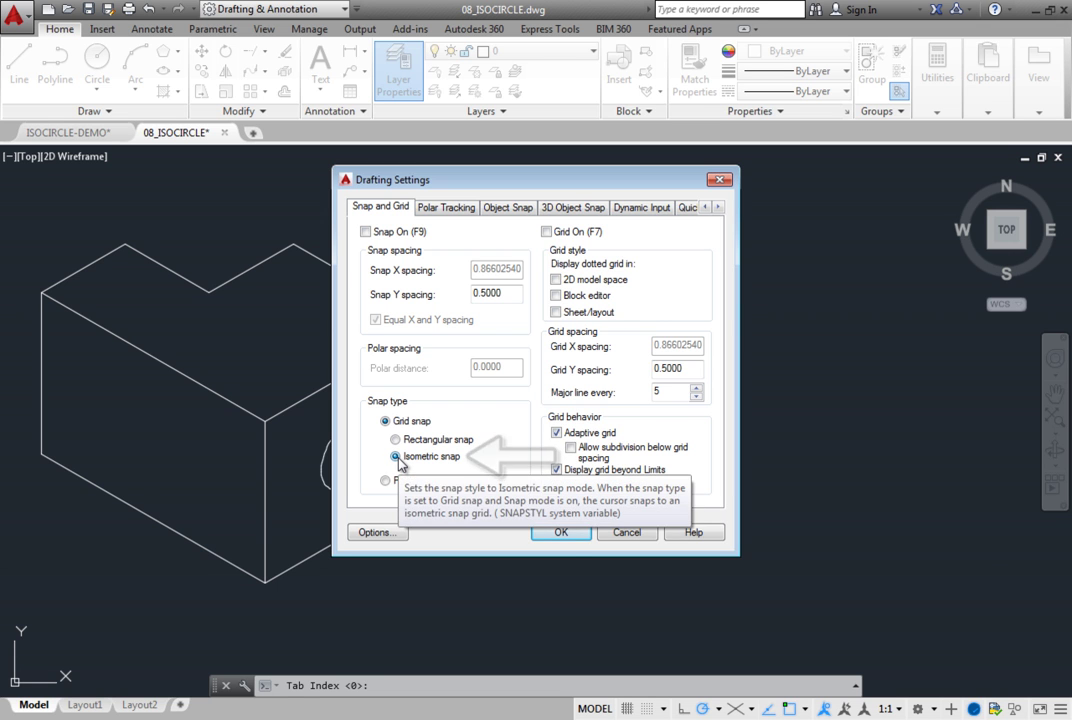
pyautogui.click(562, 532)
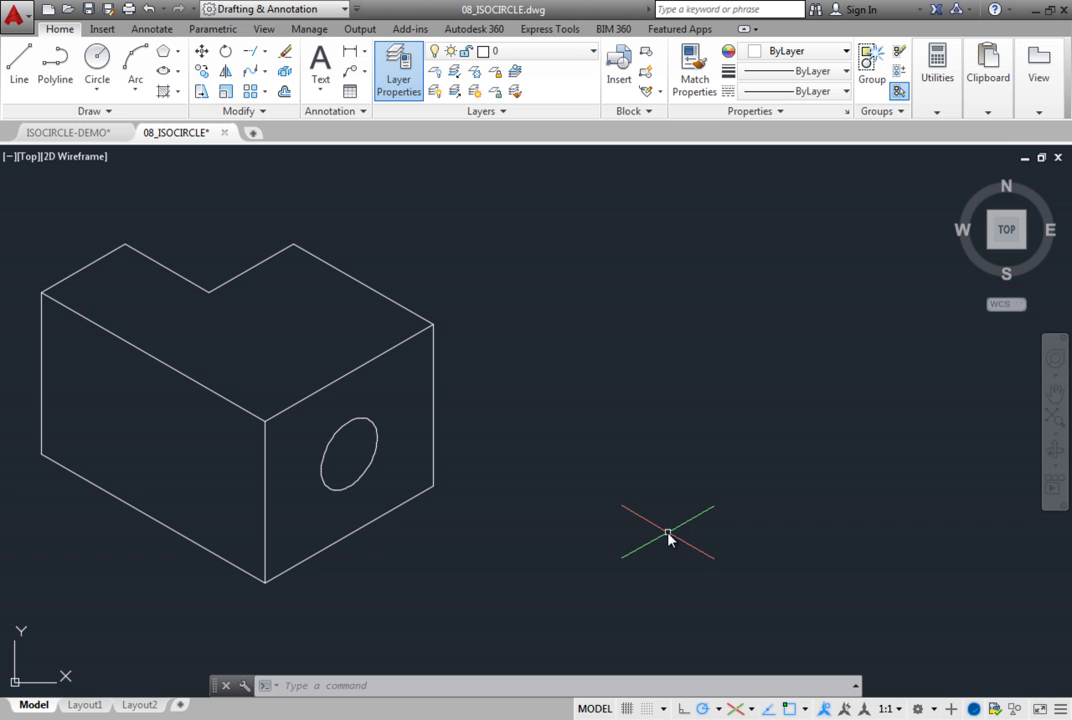
# Turn isometric drafting off and re-enable it by choosing the Isometric snap type in the snap settings
pyautogui.click(736, 709)
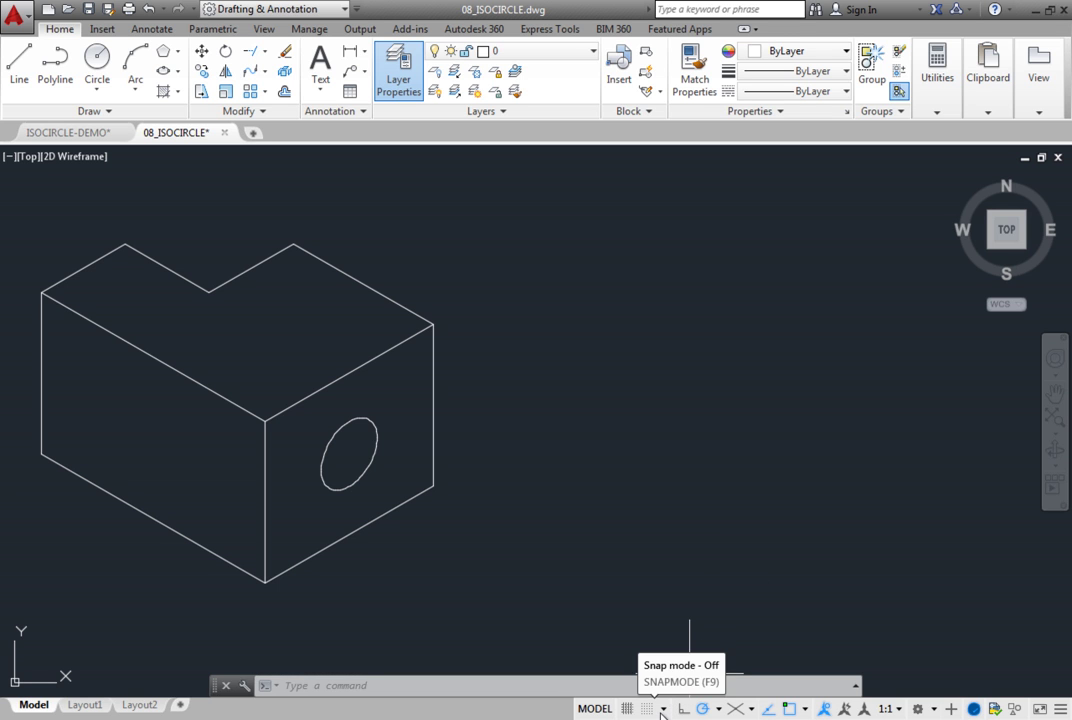
pyautogui.click(663, 709)
pyautogui.click(662, 686)
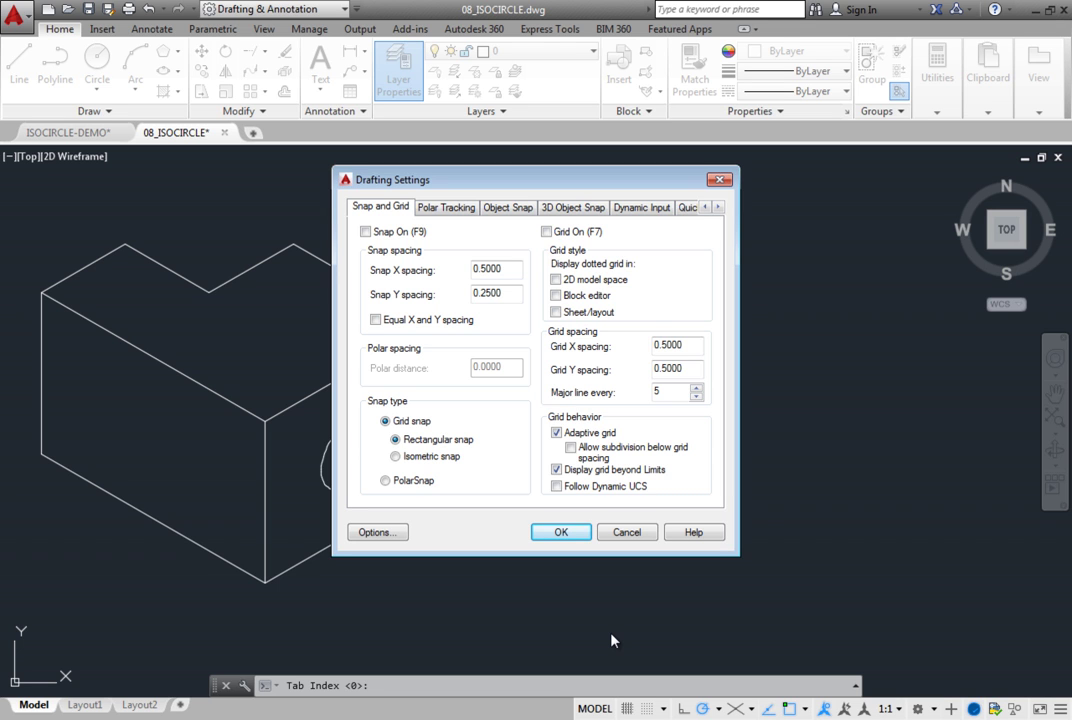
pyautogui.click(398, 457)
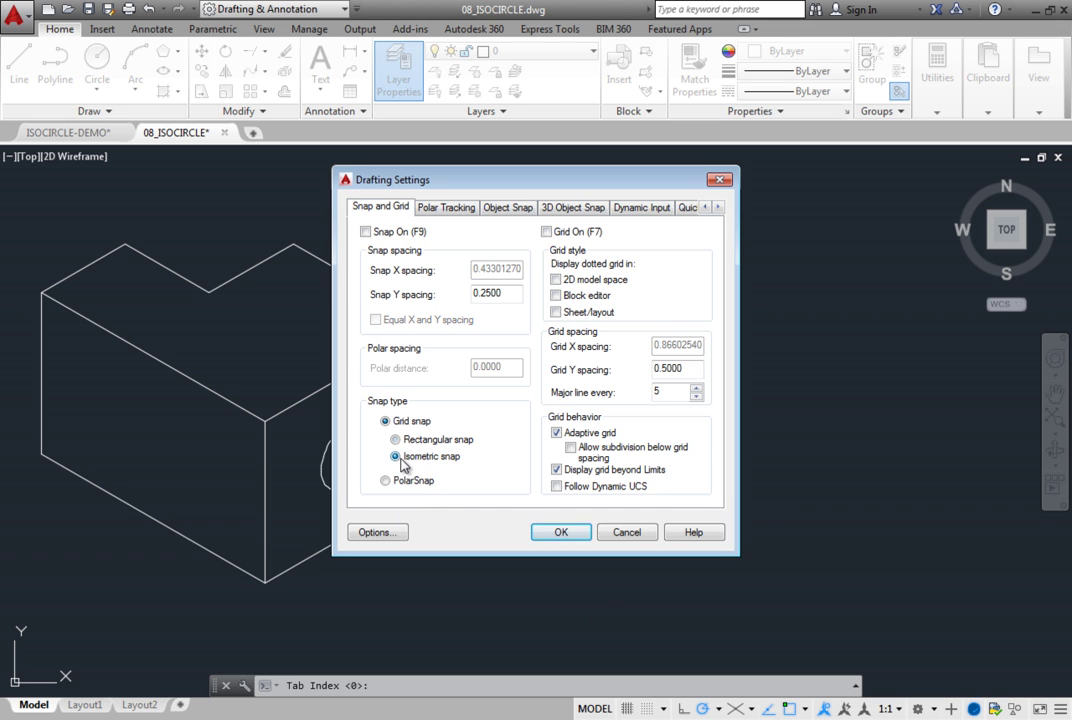
pyautogui.click(558, 533)
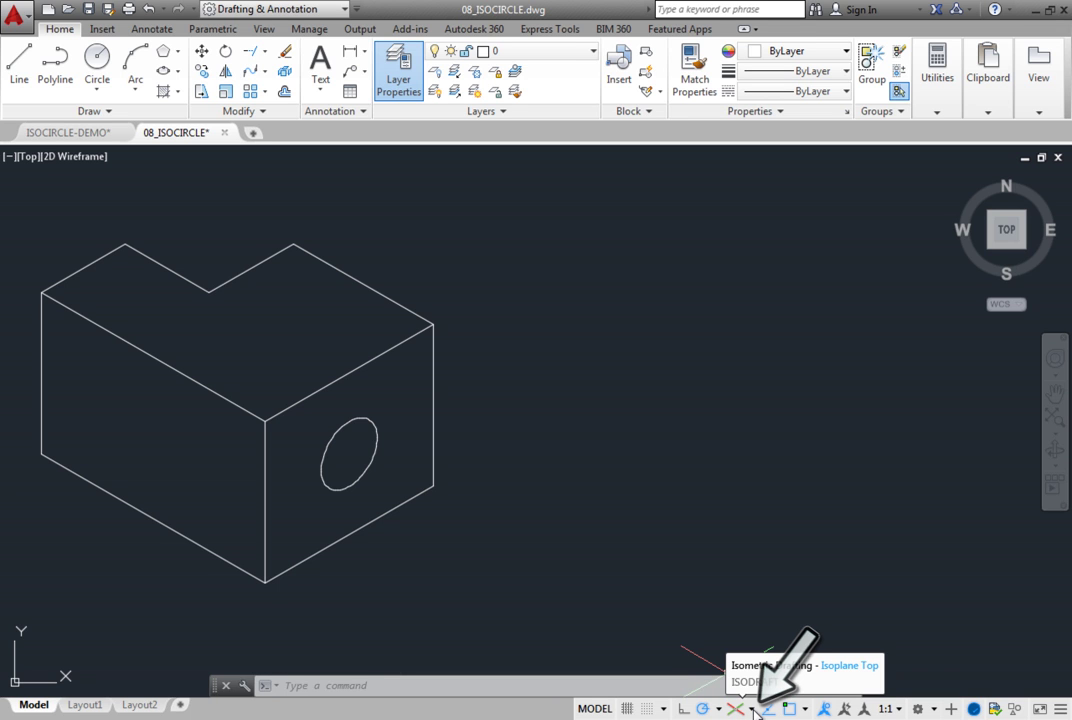
# Choose isoplane Left and cycle the cursor repeatedly through the top, right and left isoplanes
pyautogui.click(753, 710)
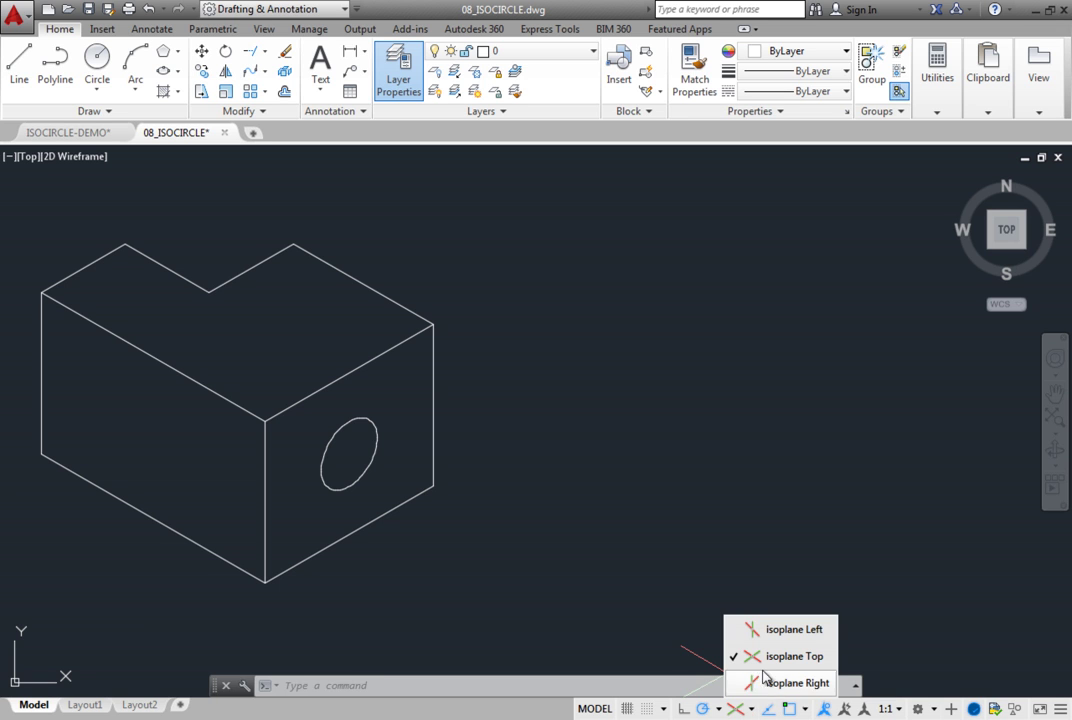
pyautogui.click(773, 630)
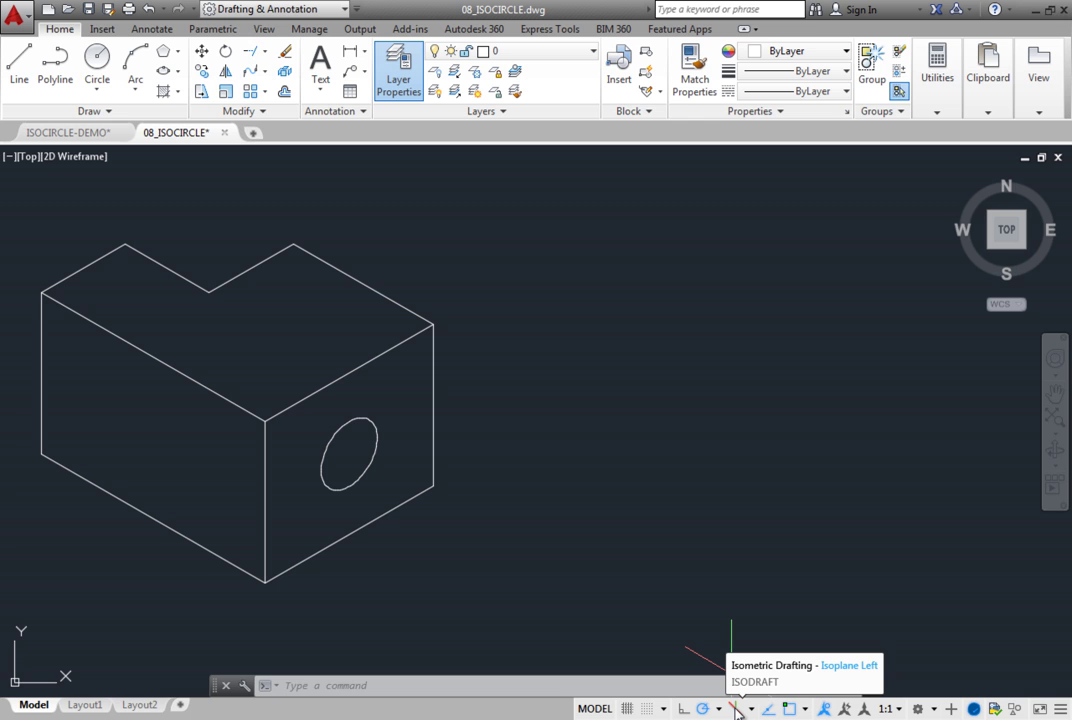
pyautogui.press('F5')
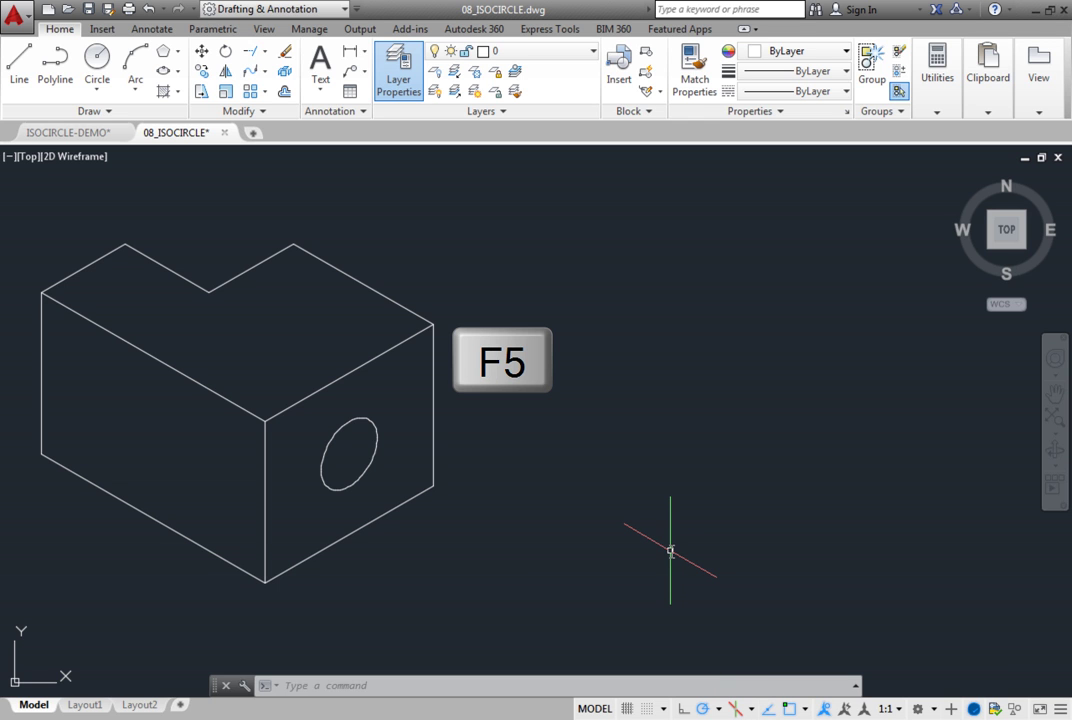
pyautogui.press('F5')
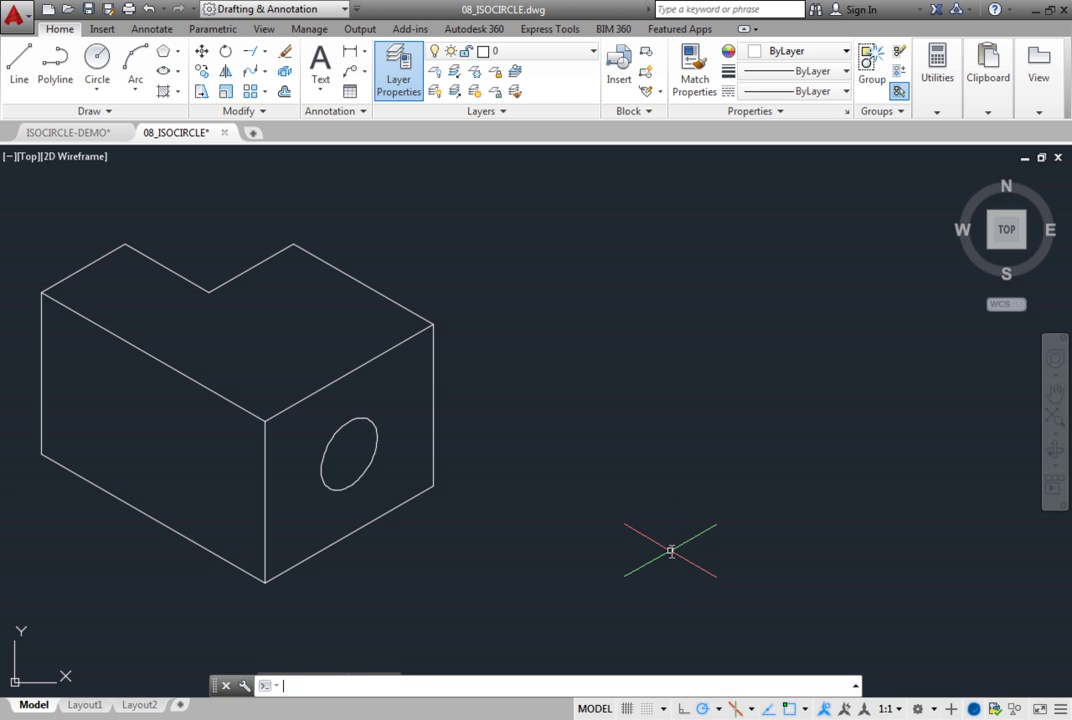
pyautogui.press('F5')
pyautogui.press('F5')
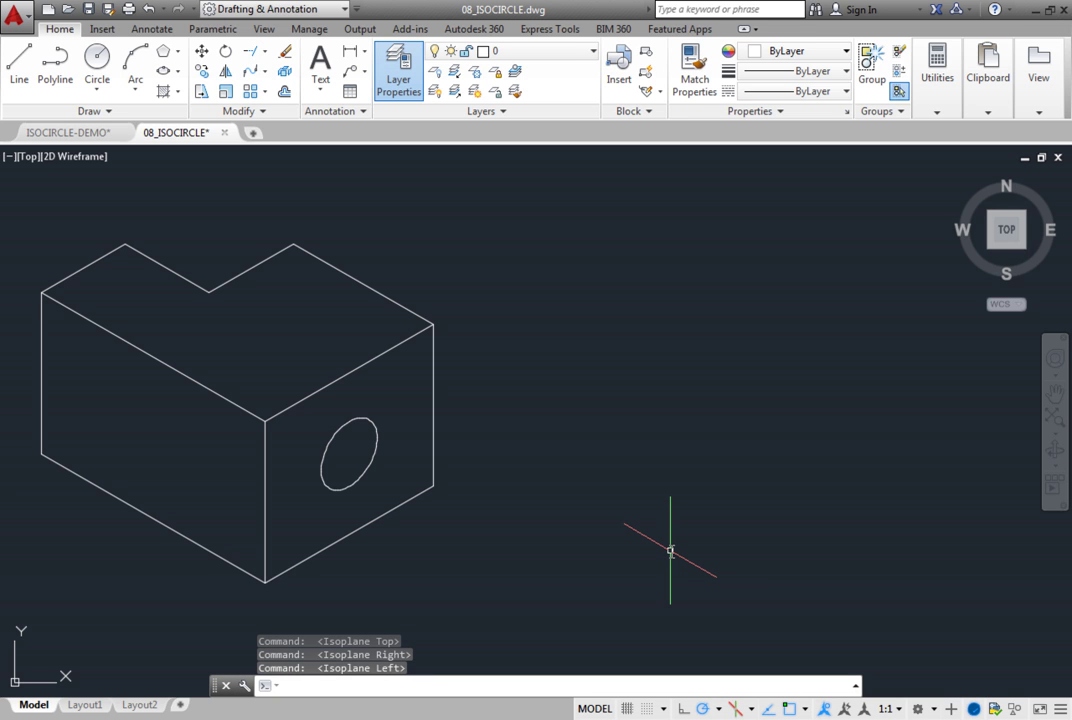
pyautogui.press('F5')
pyautogui.press('F5')
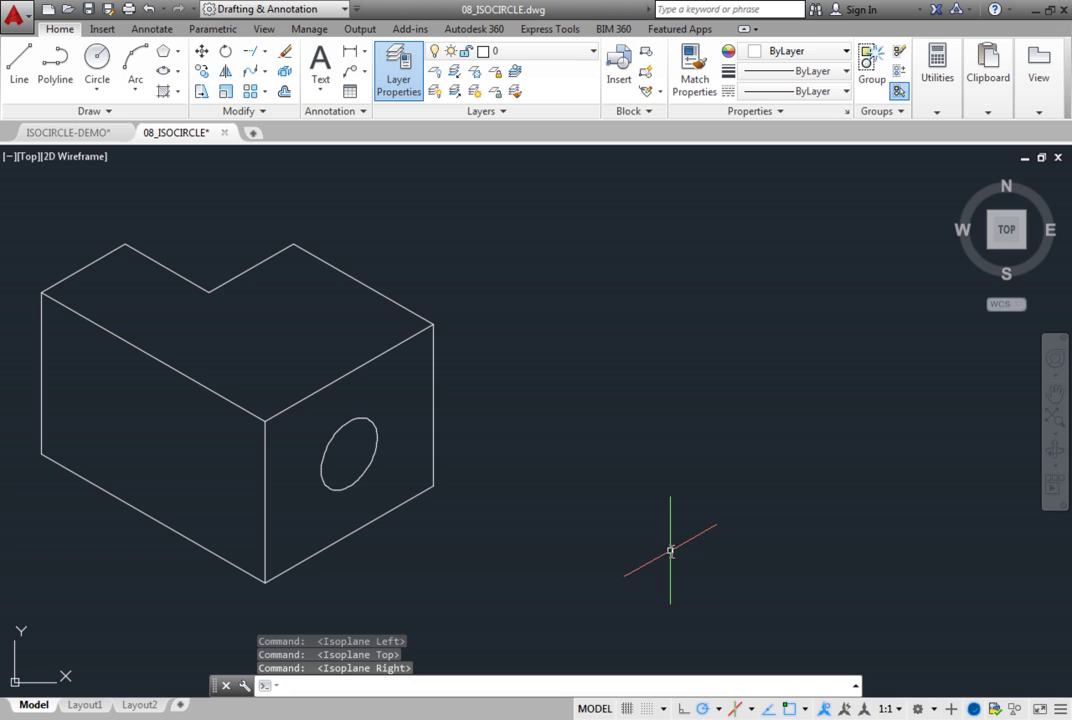
pyautogui.press('F5')
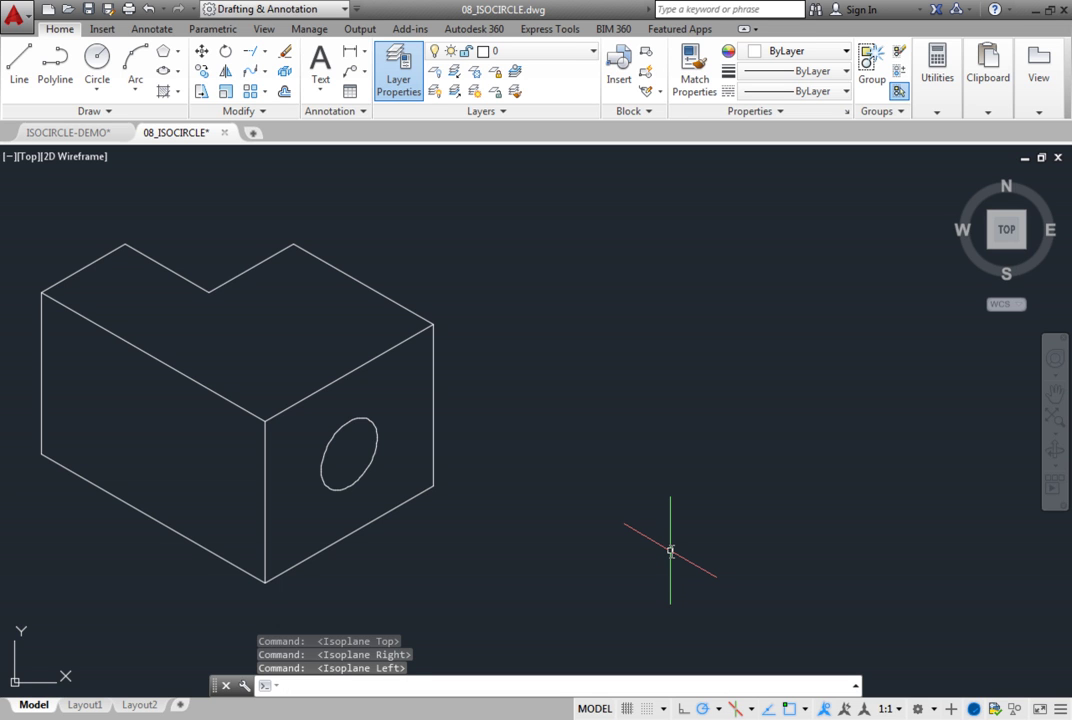
pyautogui.press('F5')
pyautogui.press('F5')
pyautogui.press('F5')
pyautogui.press('F5')
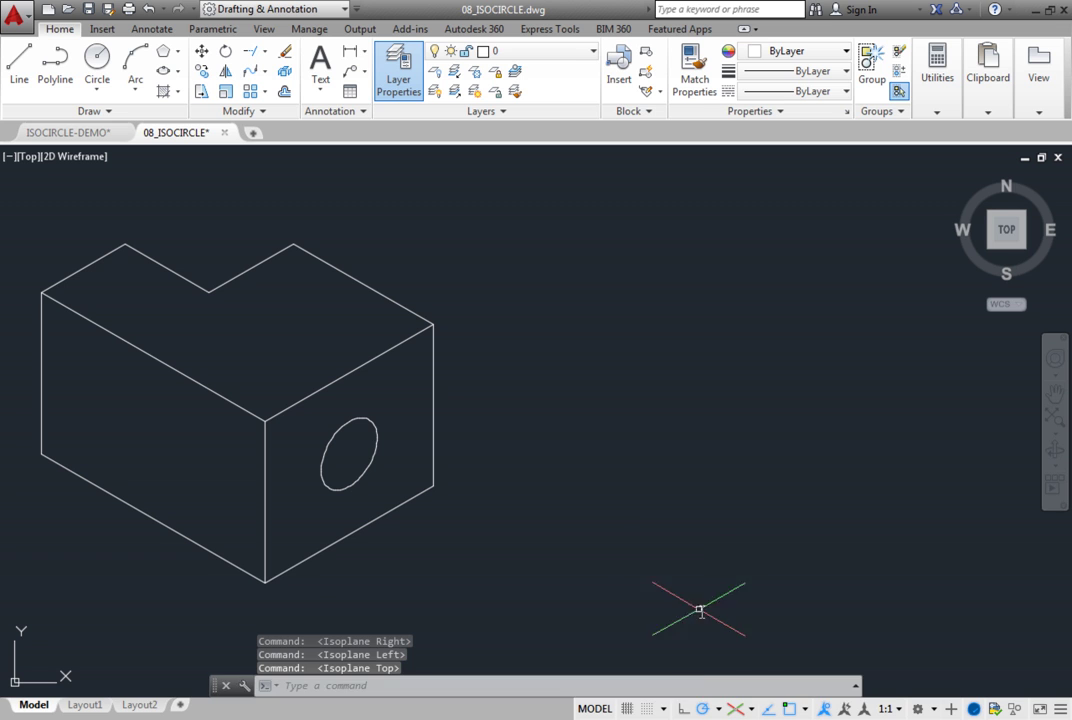
# Set the drafting plane to isoplane Right with snap mode and ortho mode turned on
pyautogui.click(752, 710)
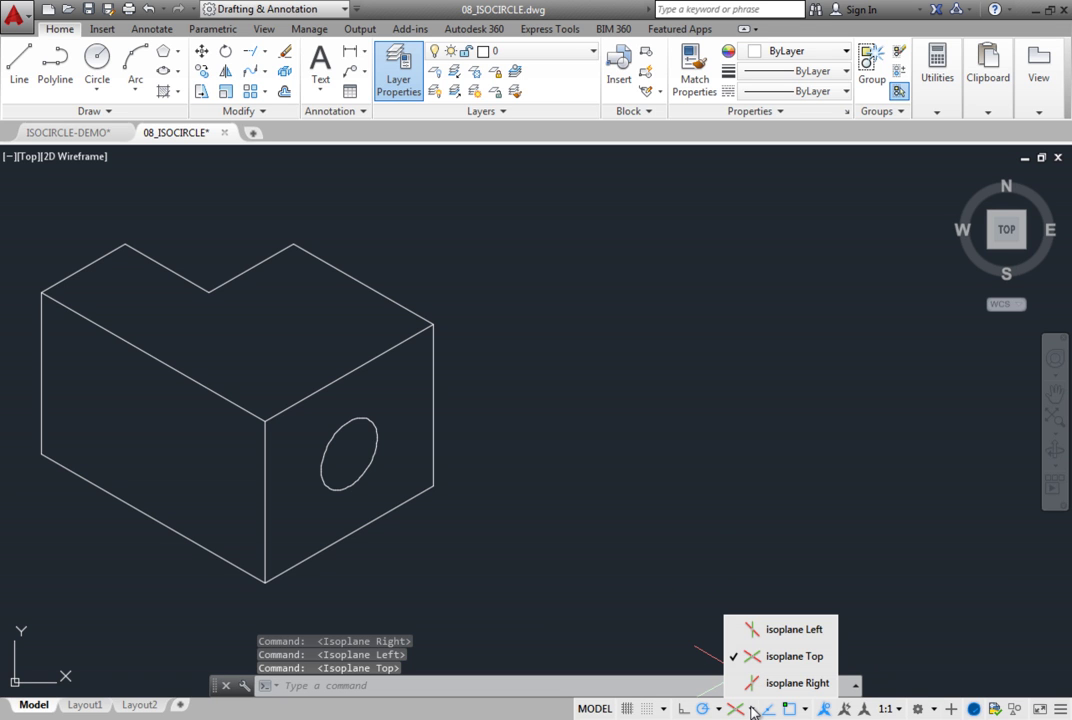
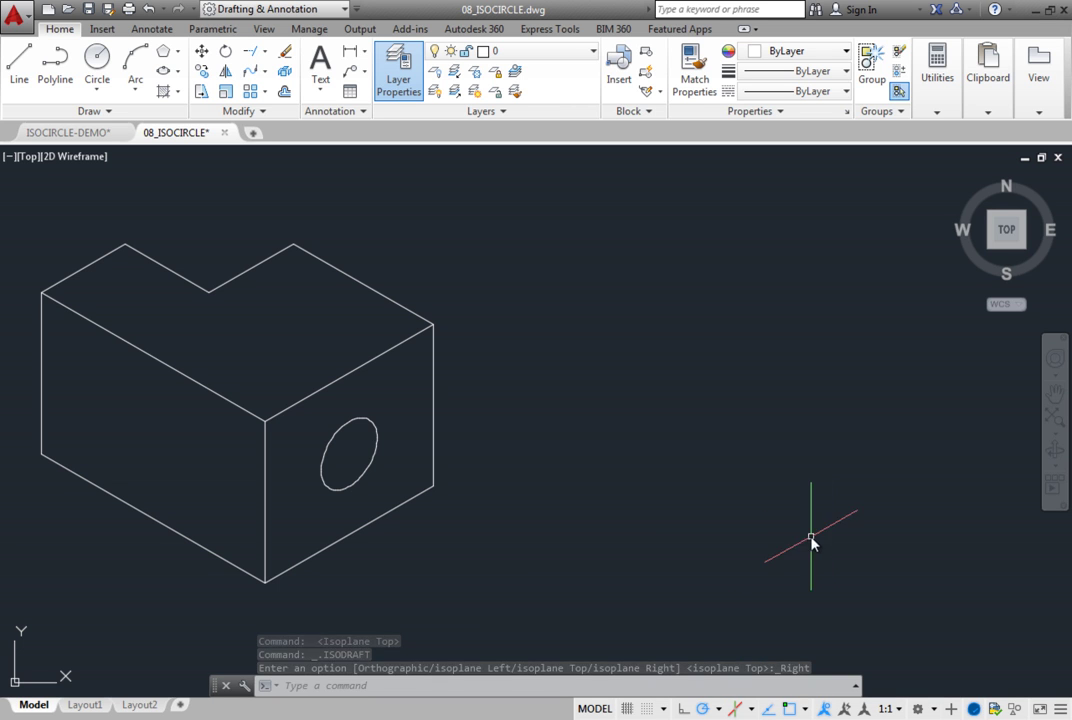
pyautogui.click(648, 709)
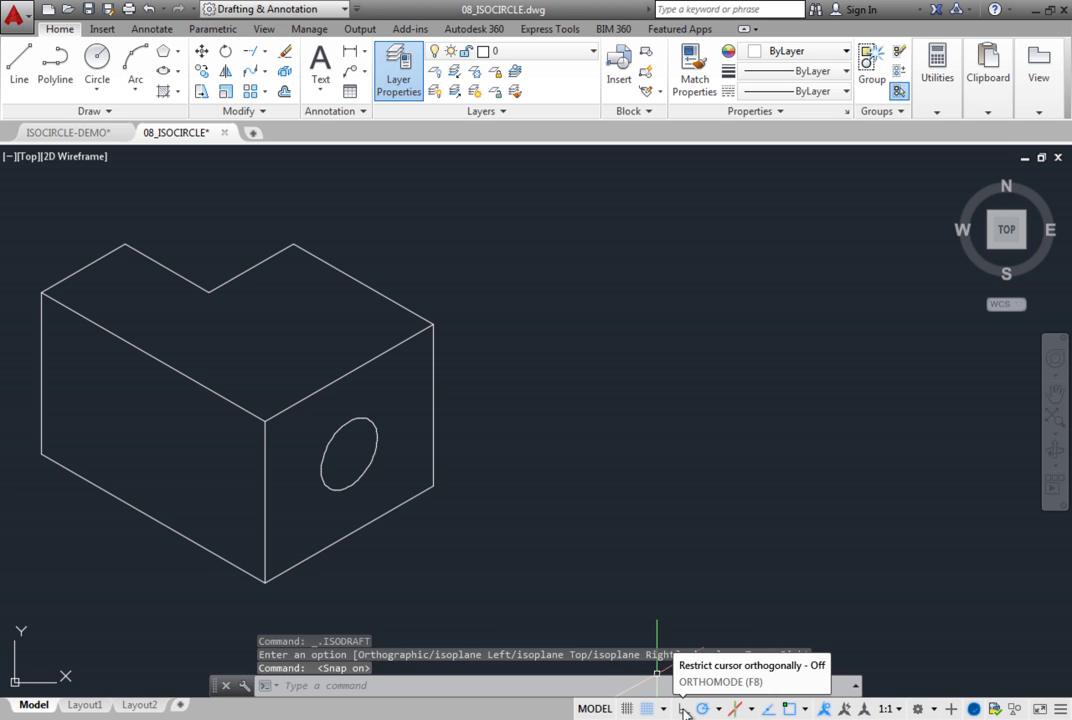
pyautogui.click(683, 709)
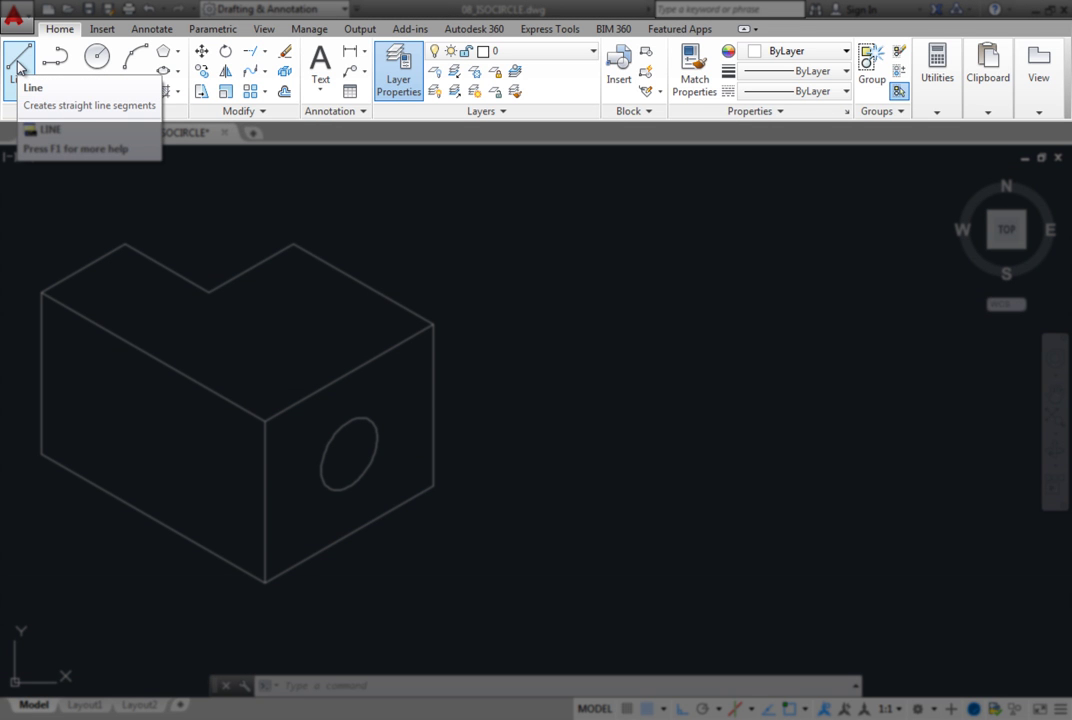
# Draw the block's right face beside the existing block as a closed four-sided isometric line outline, starting at 12.1244, 3.2500
pyautogui.click(18, 68)
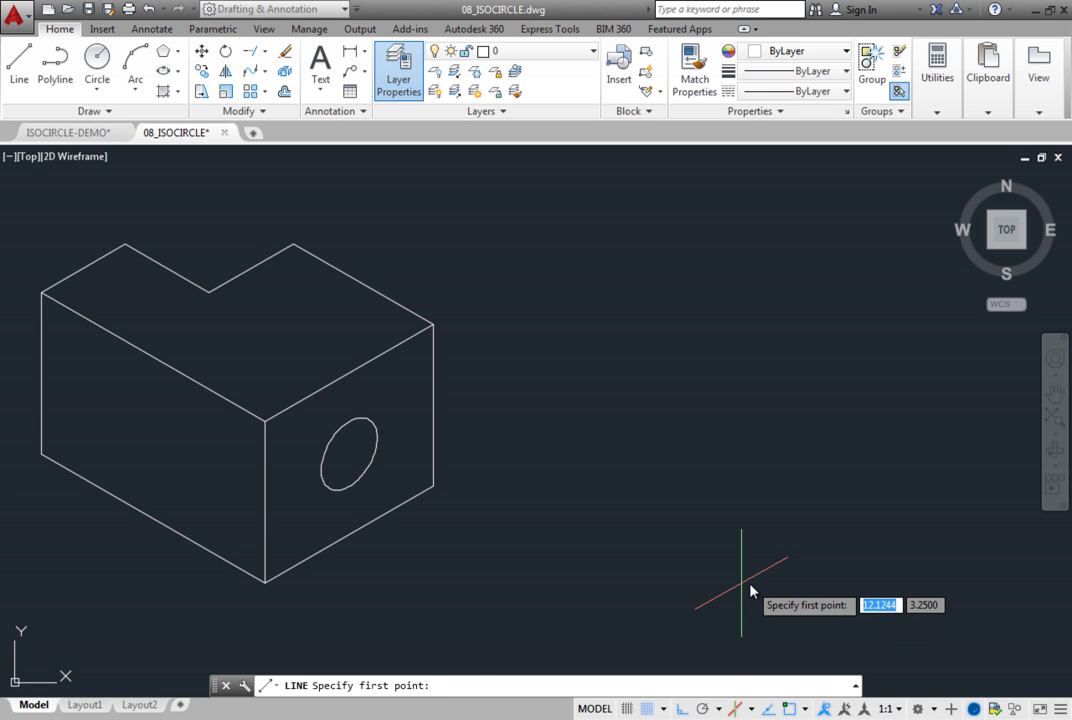
pyautogui.click(741, 583)
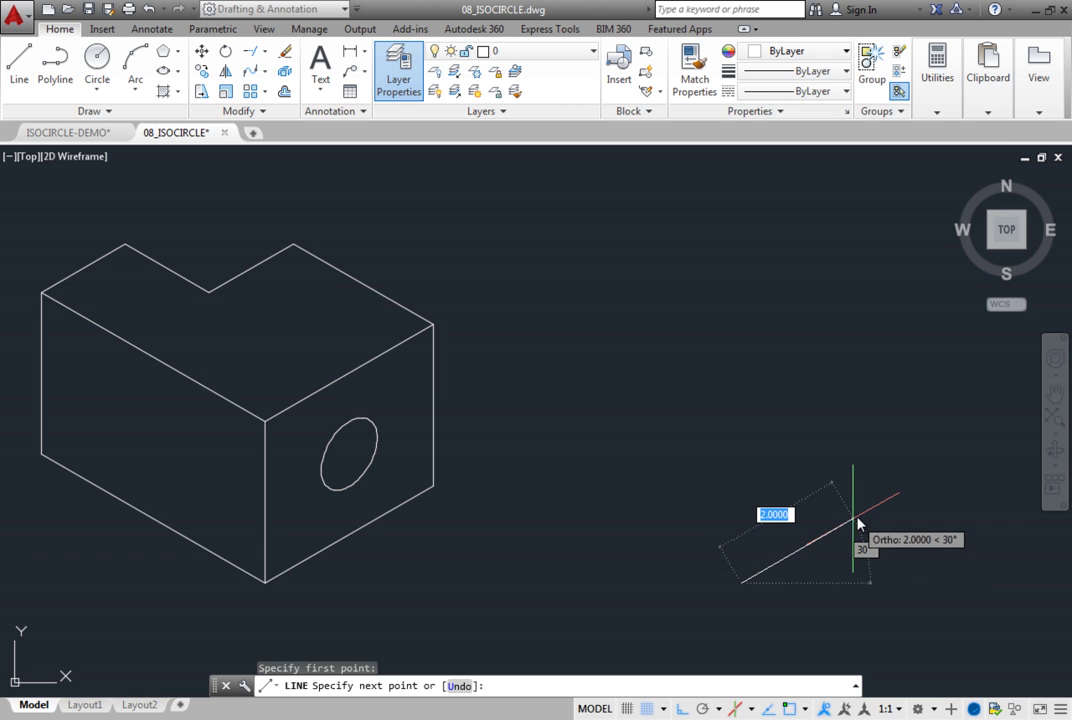
pyautogui.click(910, 490)
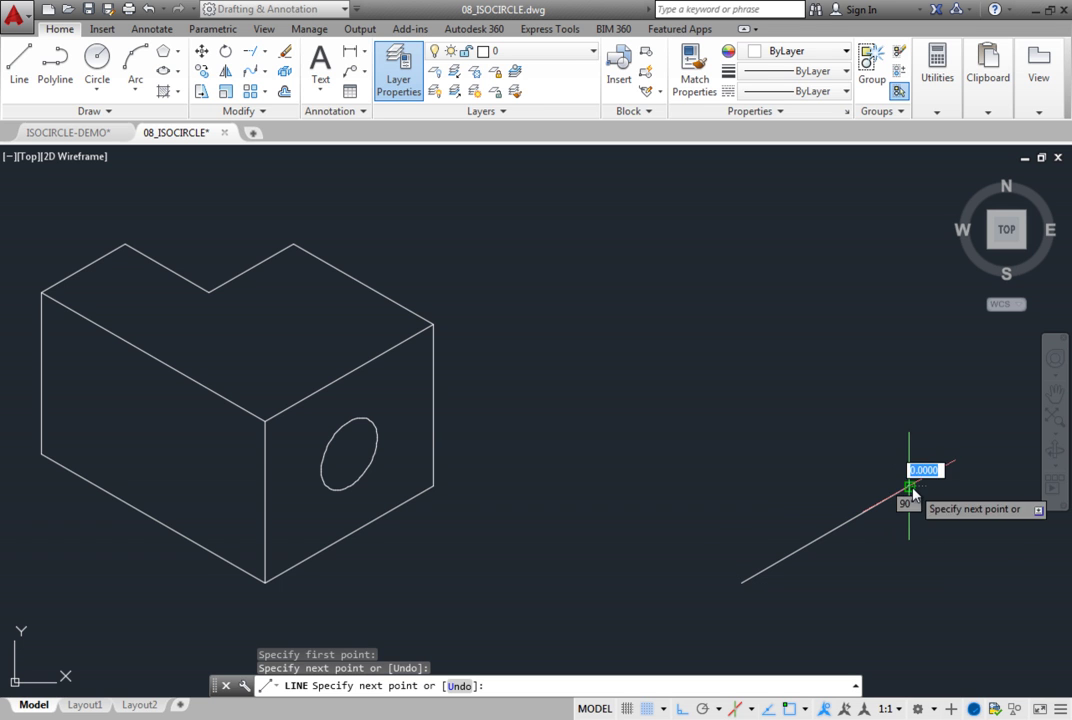
pyautogui.click(908, 295)
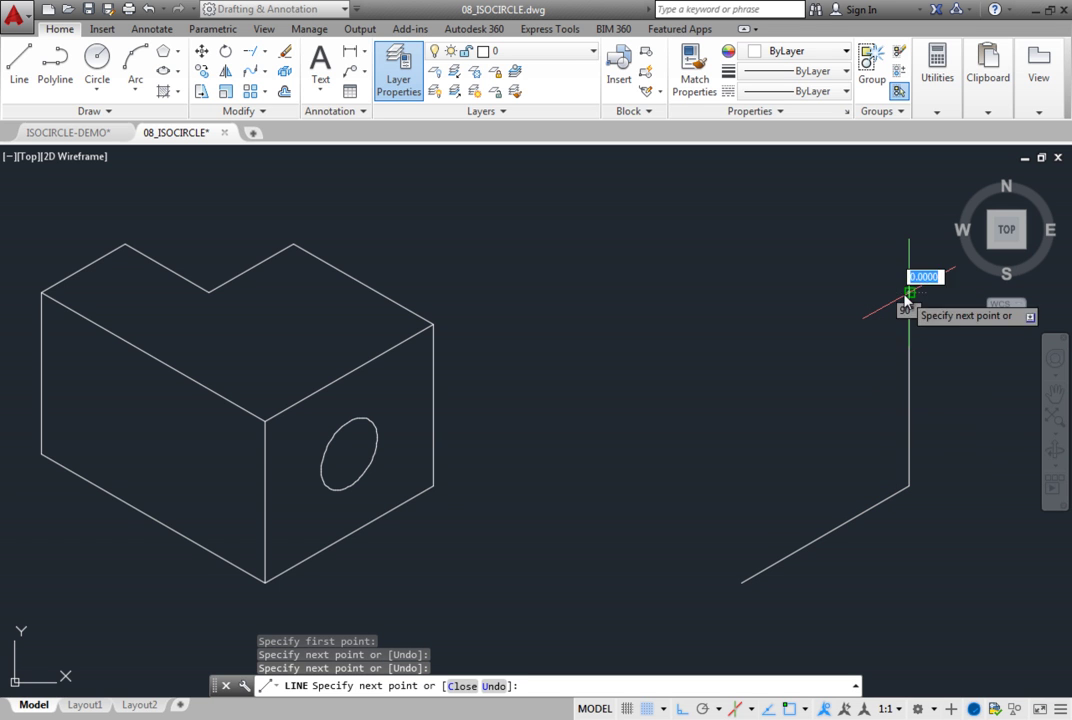
pyautogui.click(731, 366)
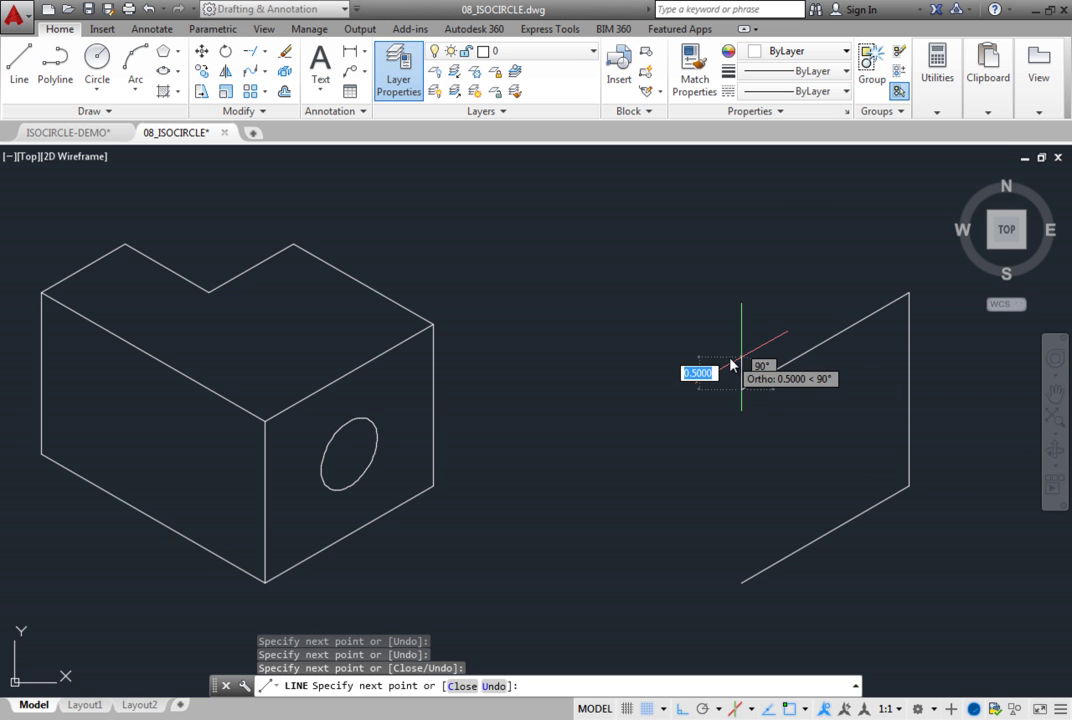
pyautogui.rightClick(731, 366)
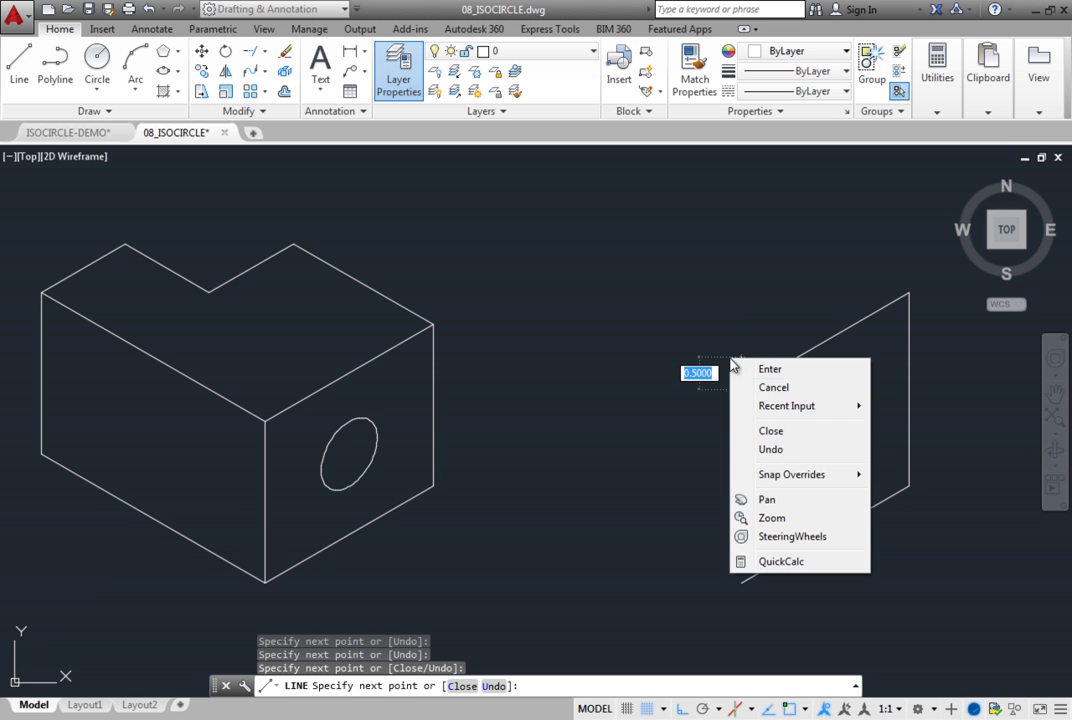
pyautogui.click(766, 432)
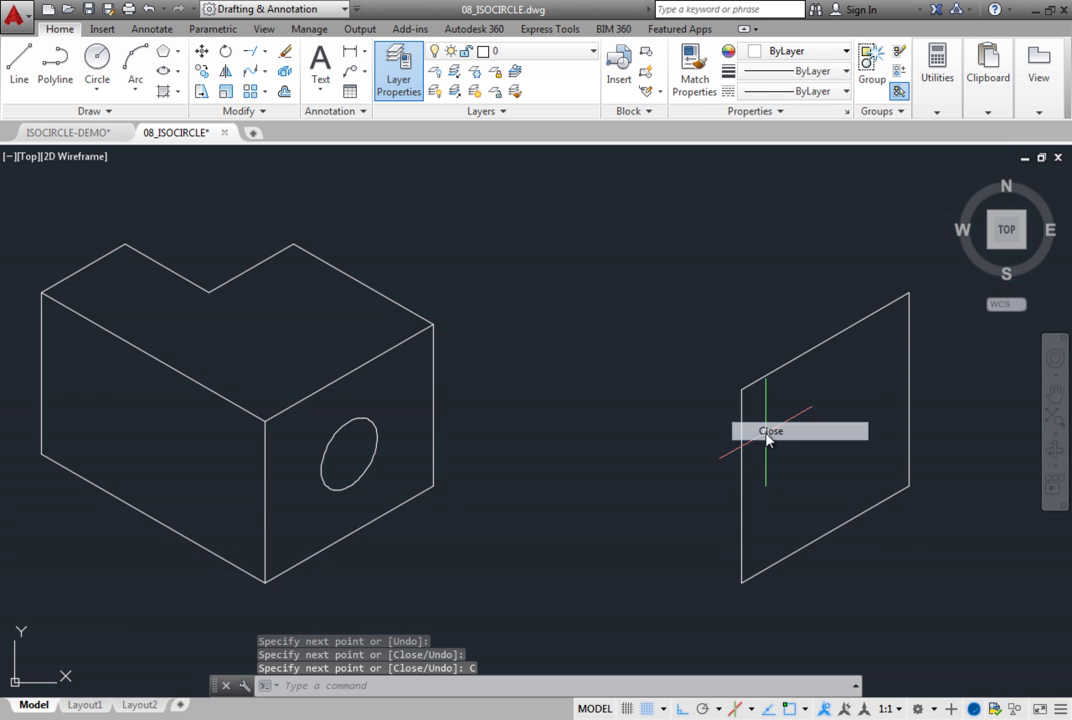
# Draw the block's left face on isoplane Left as three connected lines running from the right face's lower front corner to its upper front corner
pyautogui.click(752, 710)
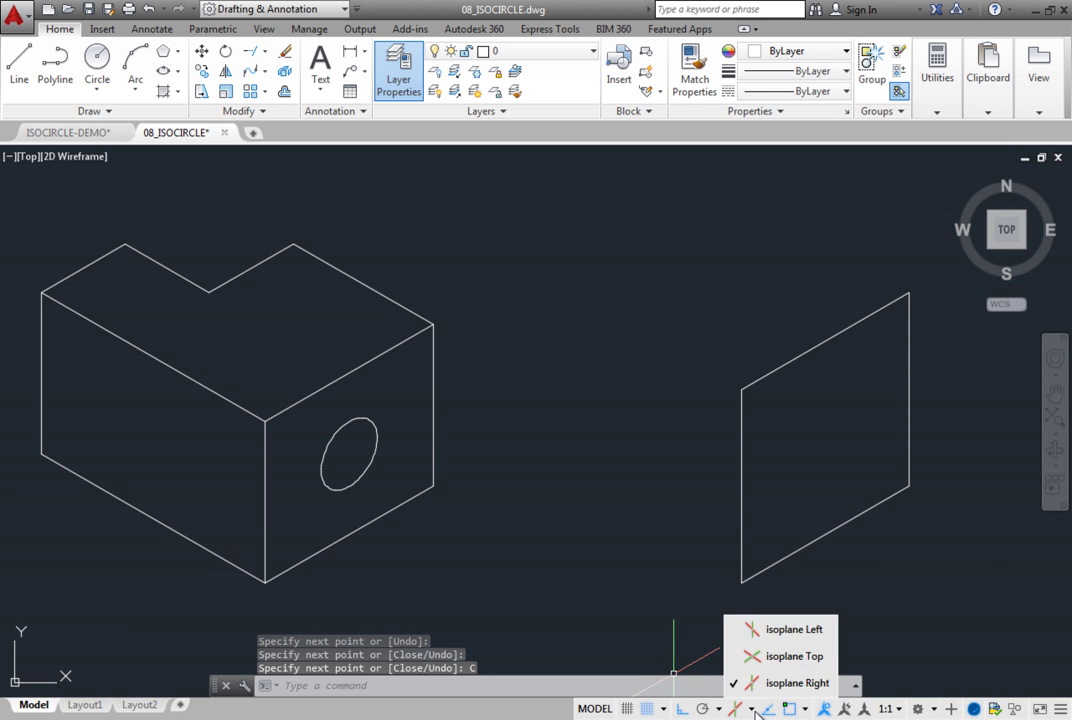
pyautogui.click(785, 629)
pyautogui.click(19, 60)
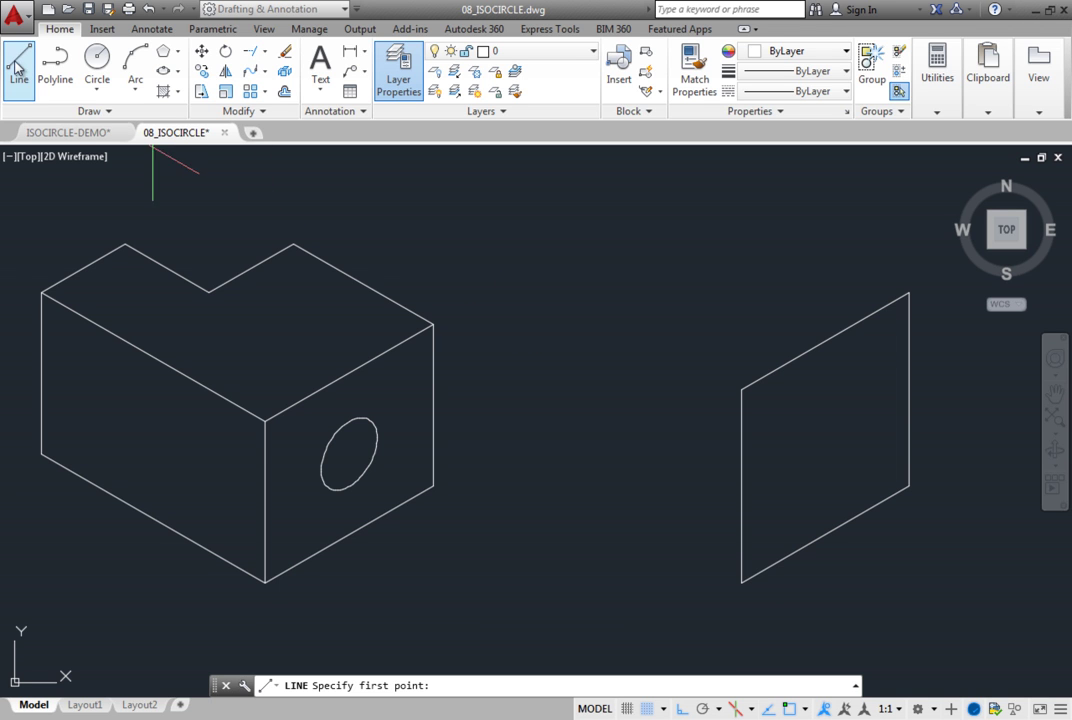
pyautogui.click(741, 584)
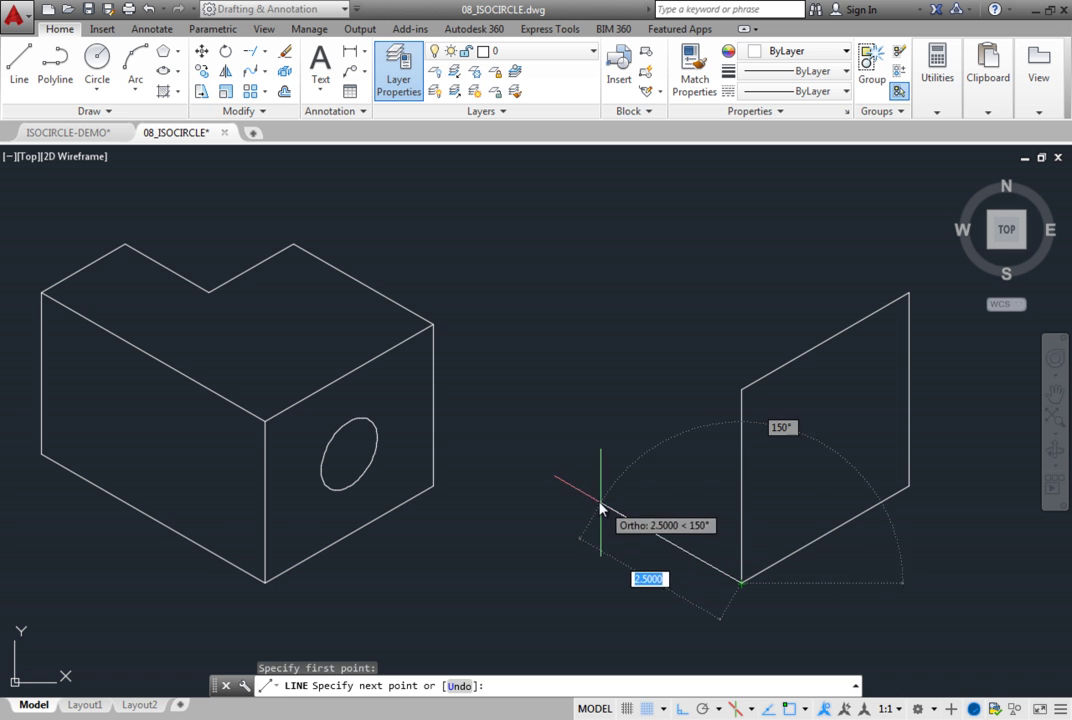
pyautogui.click(516, 455)
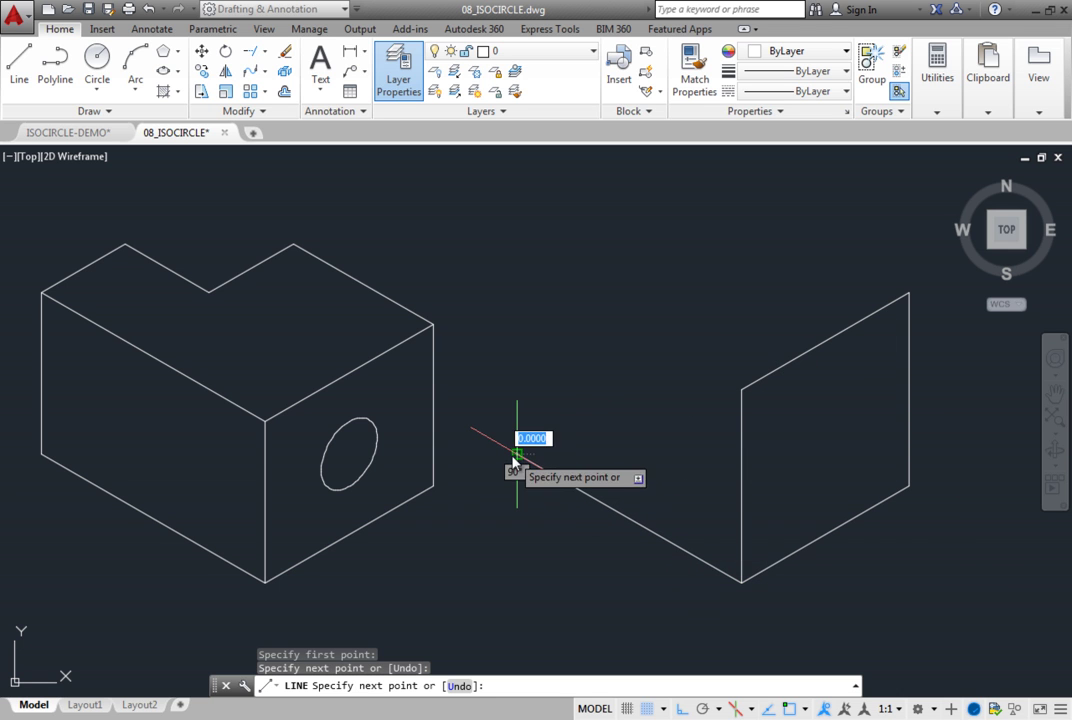
pyautogui.click(517, 284)
pyautogui.click(742, 391)
pyautogui.press('Return')
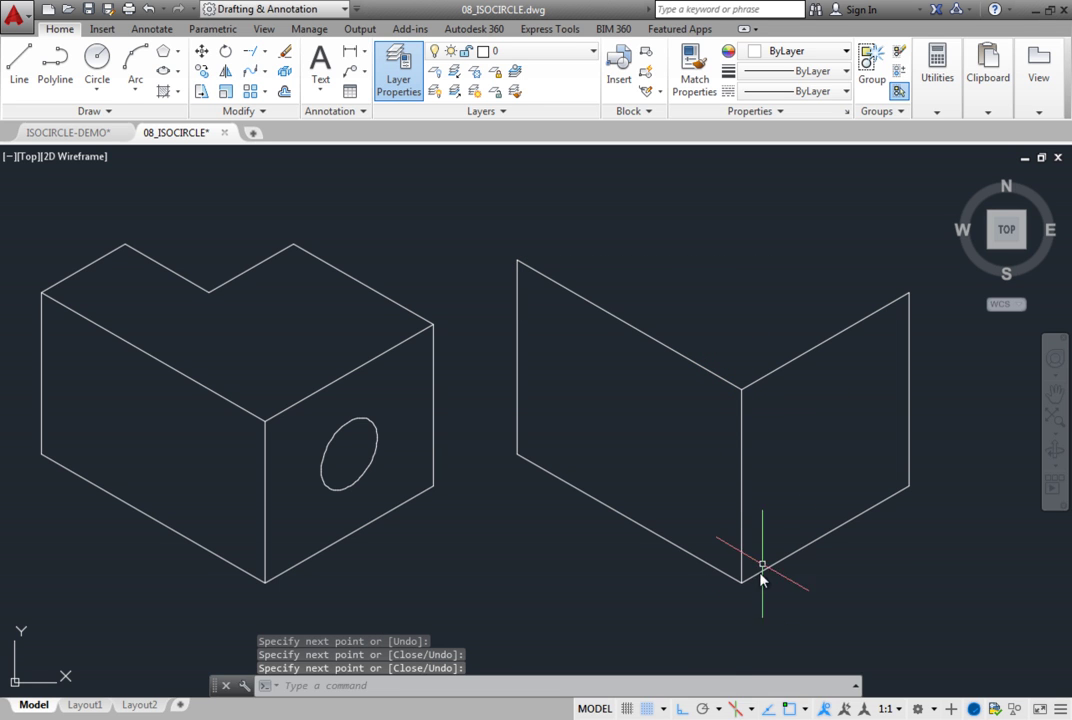
# On isoplane Top with snap mode off, draw the notched top face from the left face's upper back corner using 1.5, 1.5, 1.5 and 2.5 unit lines
pyautogui.click(750, 709)
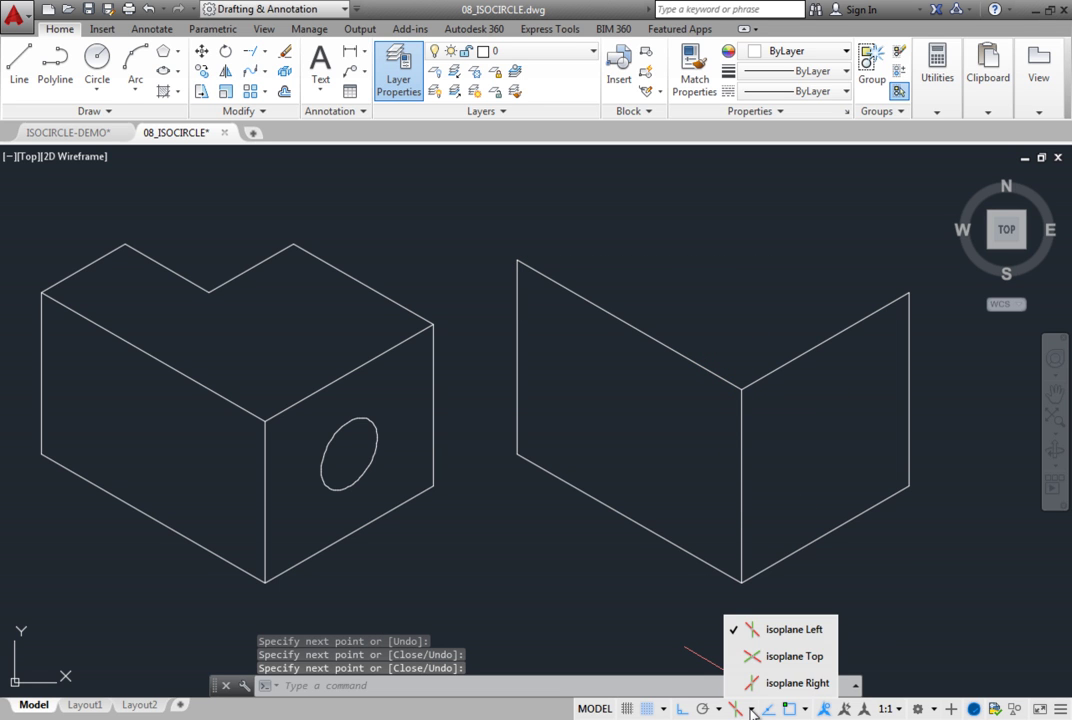
pyautogui.click(790, 668)
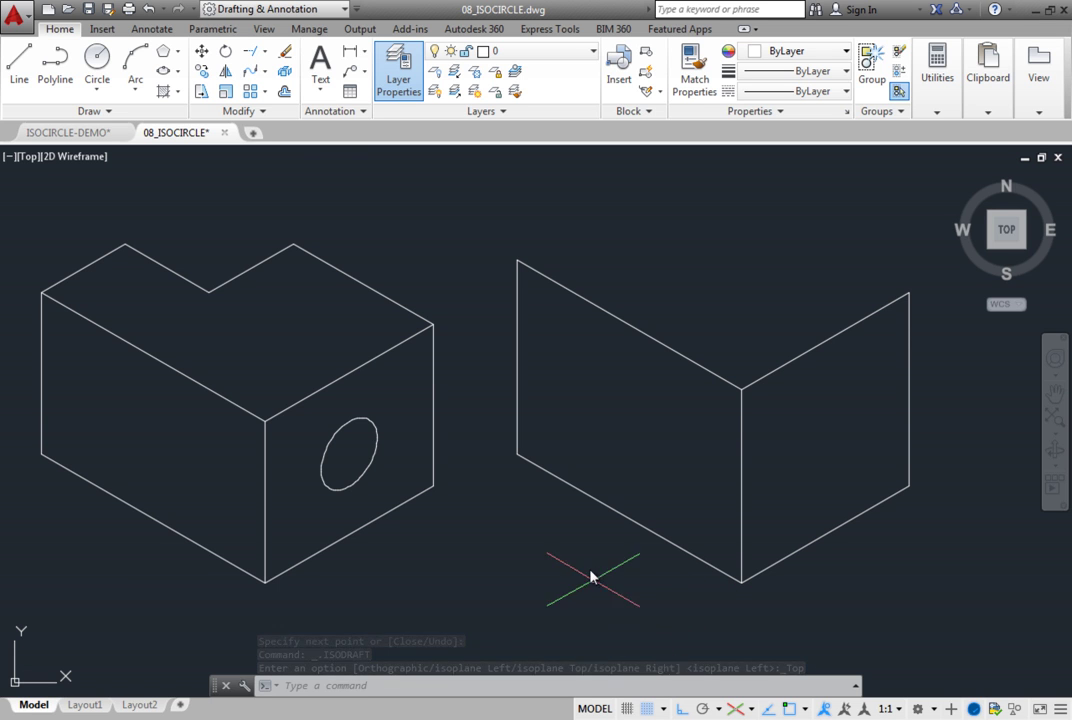
pyautogui.click(19, 62)
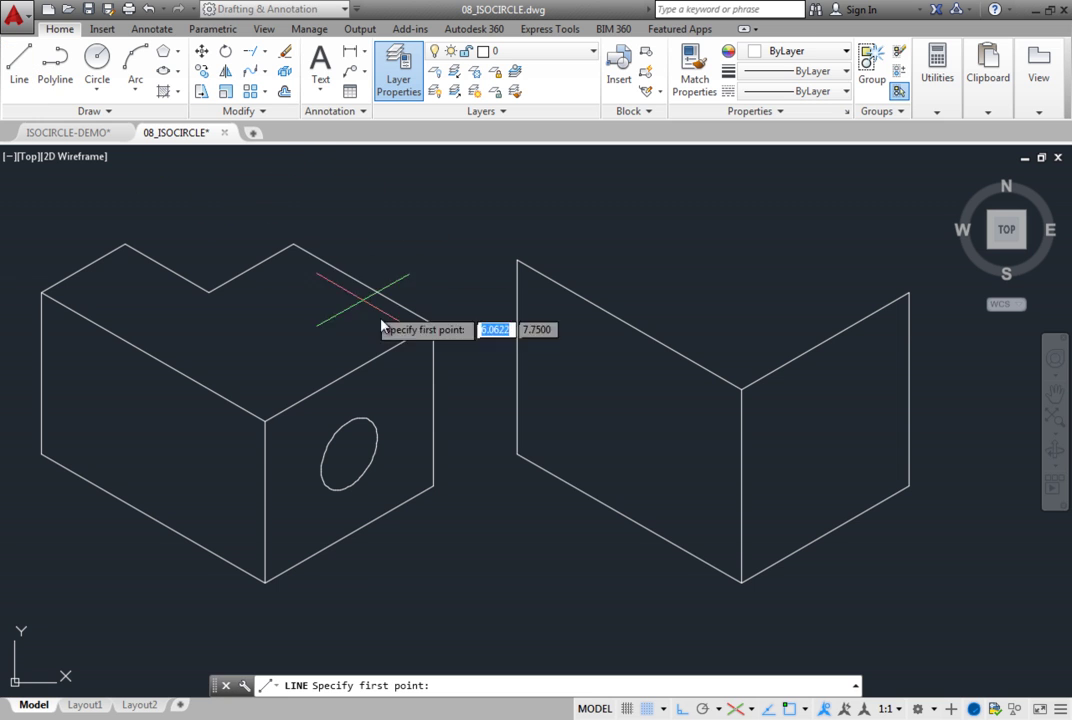
pyautogui.click(648, 709)
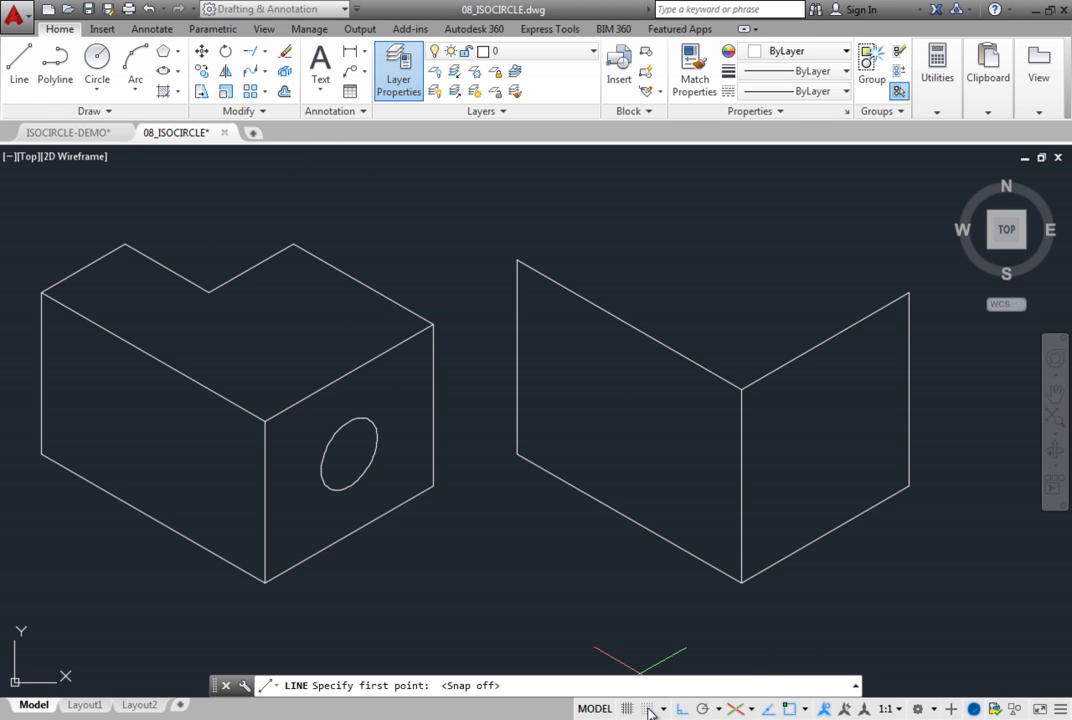
pyautogui.click(517, 260)
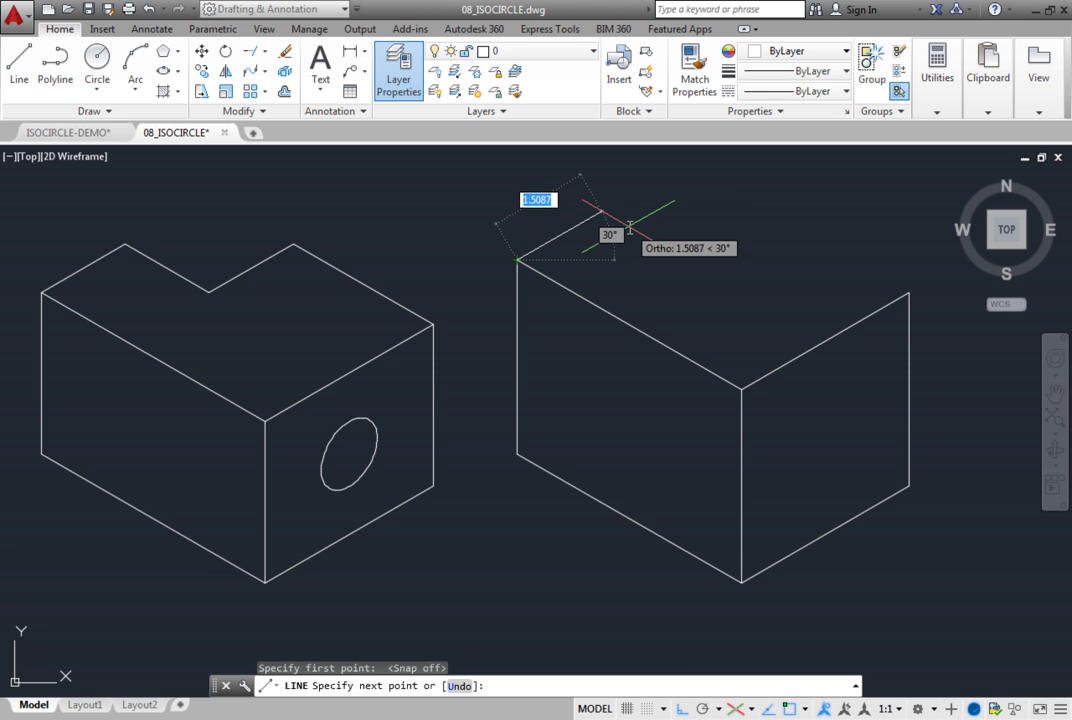
pyautogui.write('1.5')
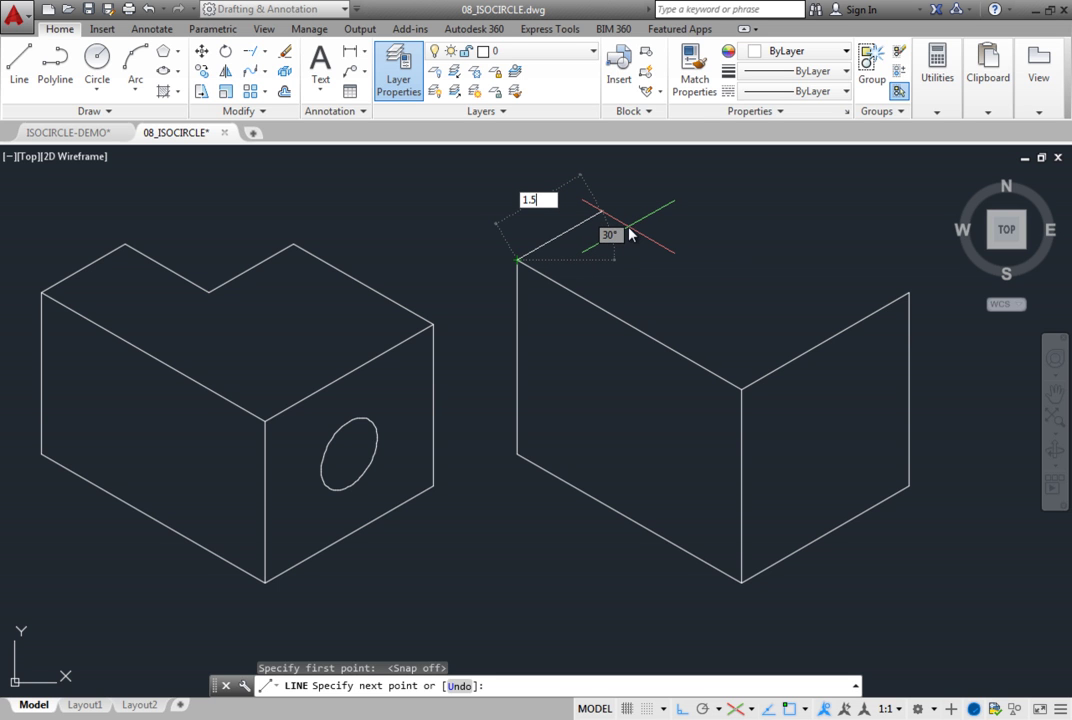
pyautogui.press('Return')
pyautogui.write('1.5')
pyautogui.press('Return')
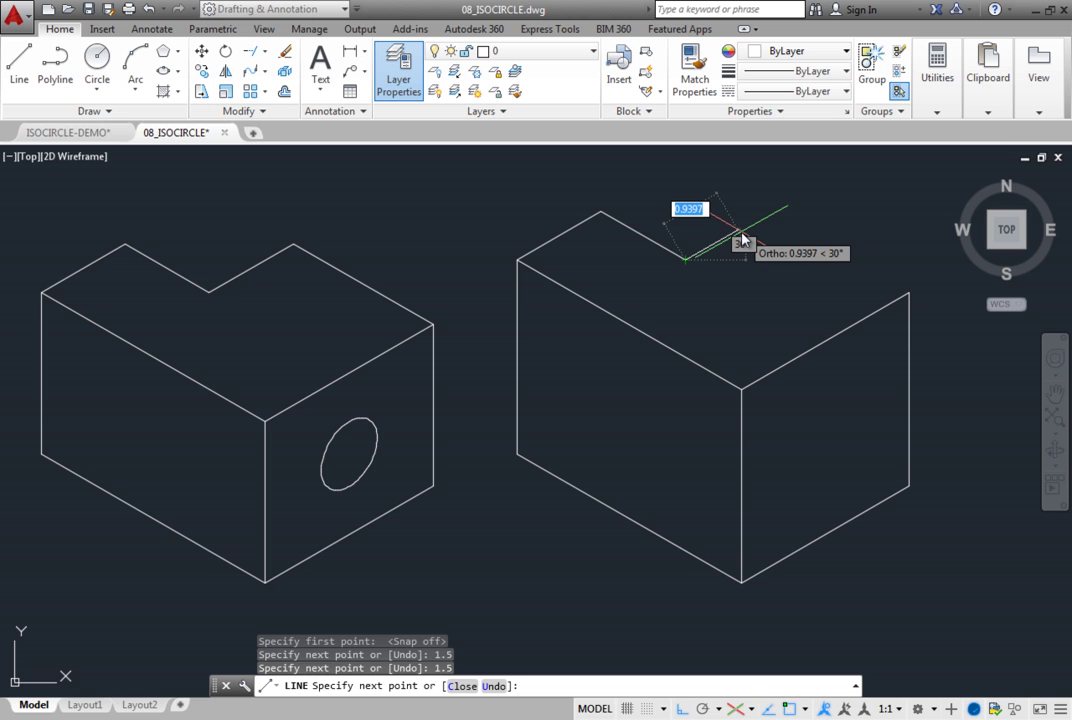
pyautogui.write('1.5')
pyautogui.press('Return')
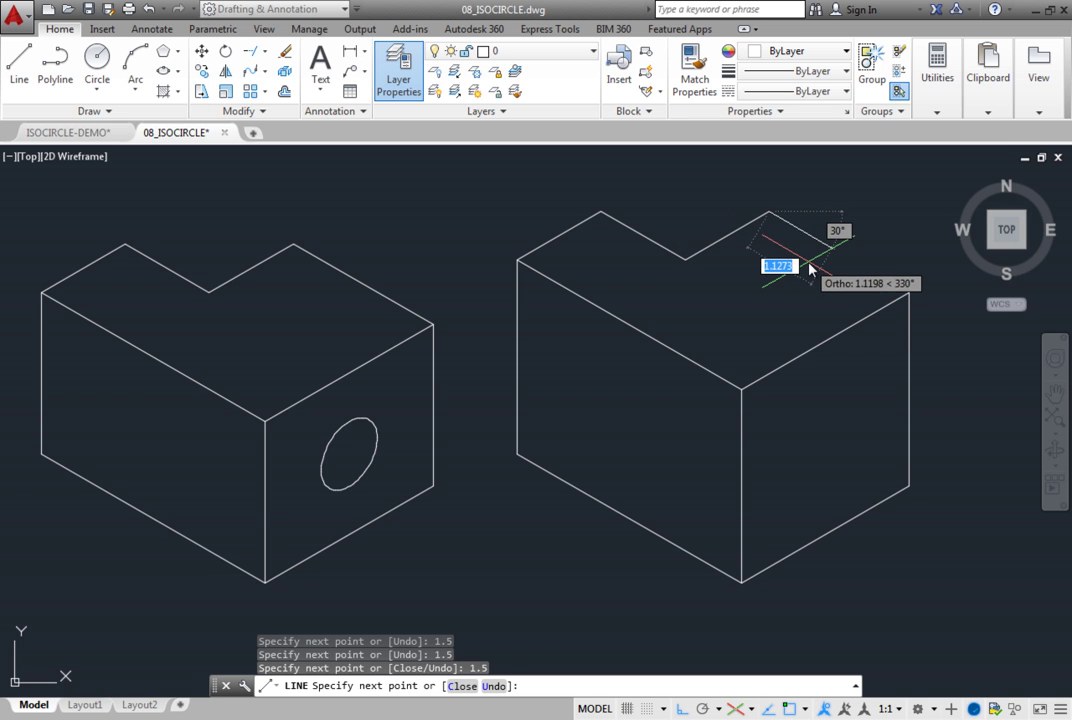
pyautogui.write('2.5')
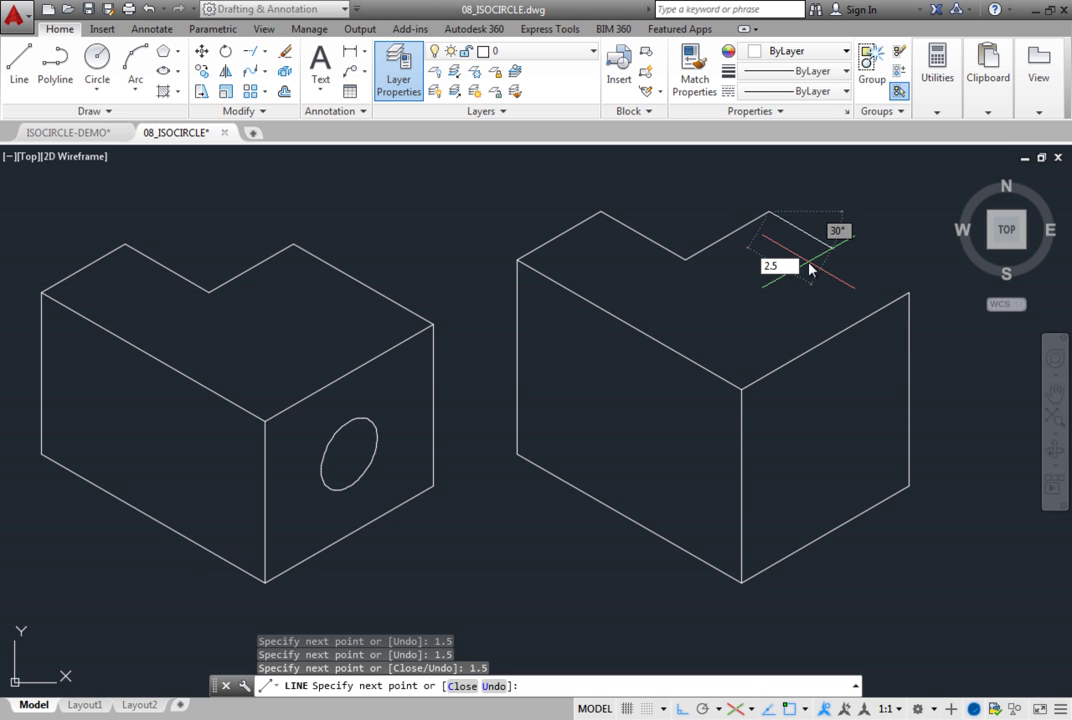
pyautogui.press('Return')
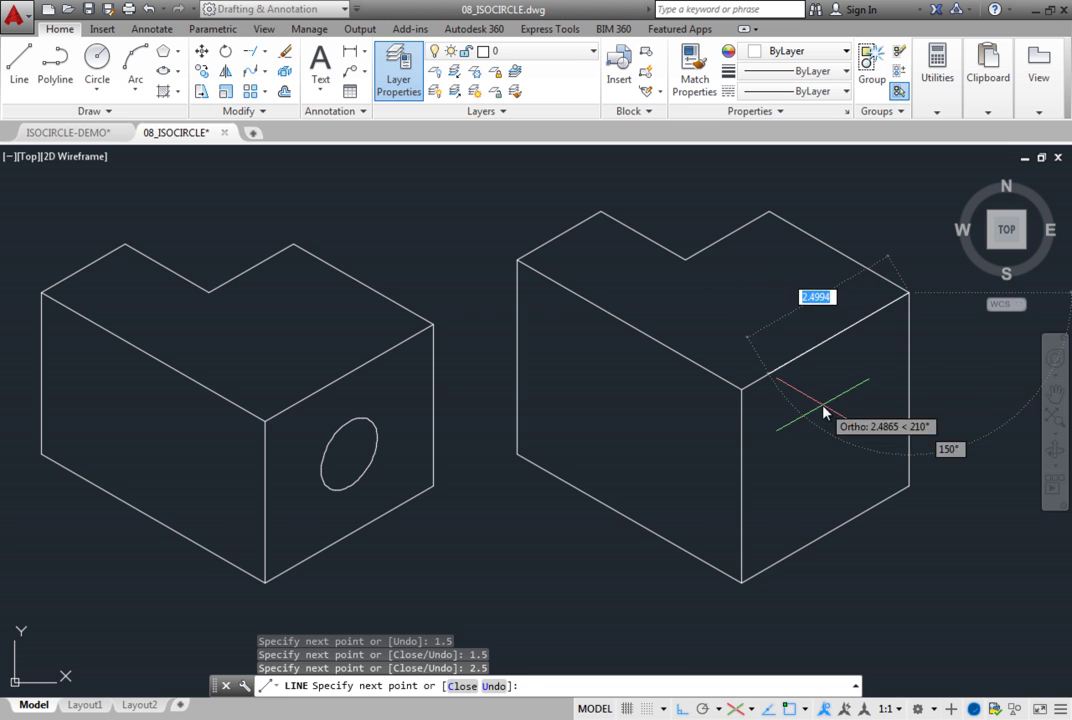
pyautogui.press('Return')
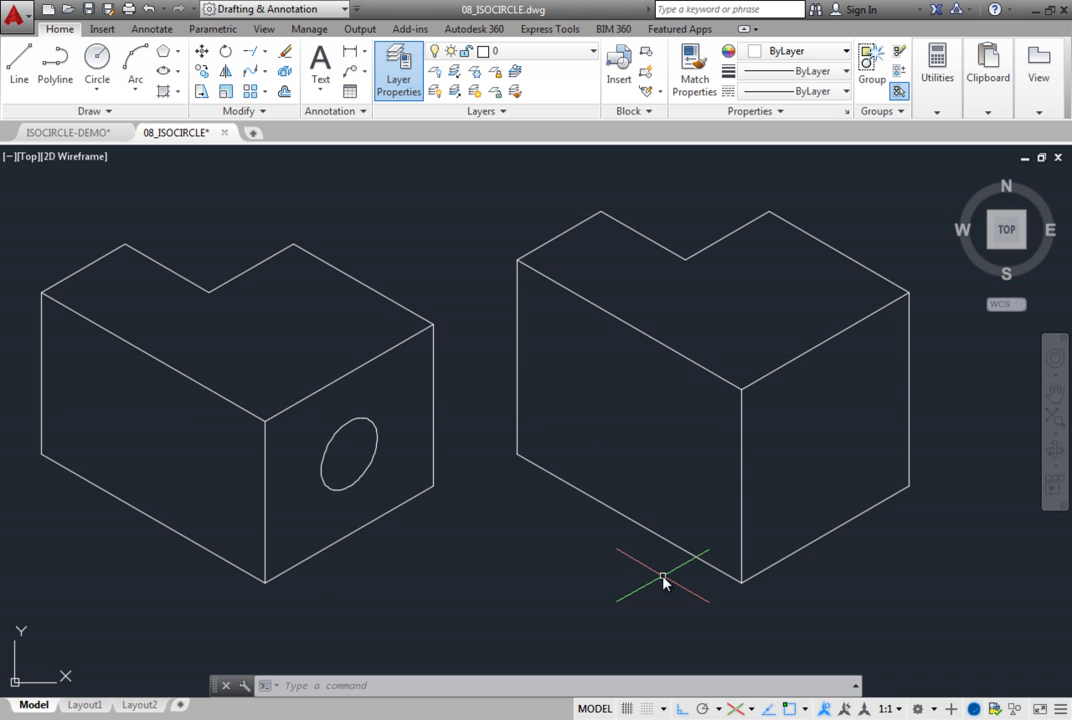
# Set the drafting plane to isoplane Right
pyautogui.click(751, 709)
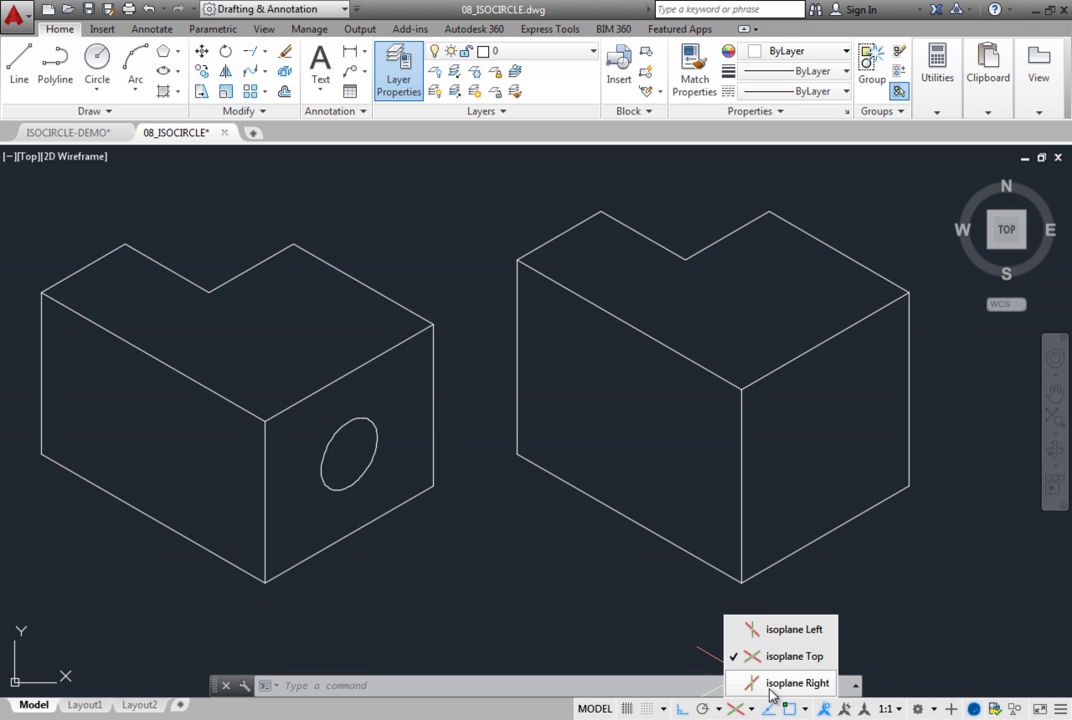
pyautogui.click(770, 683)
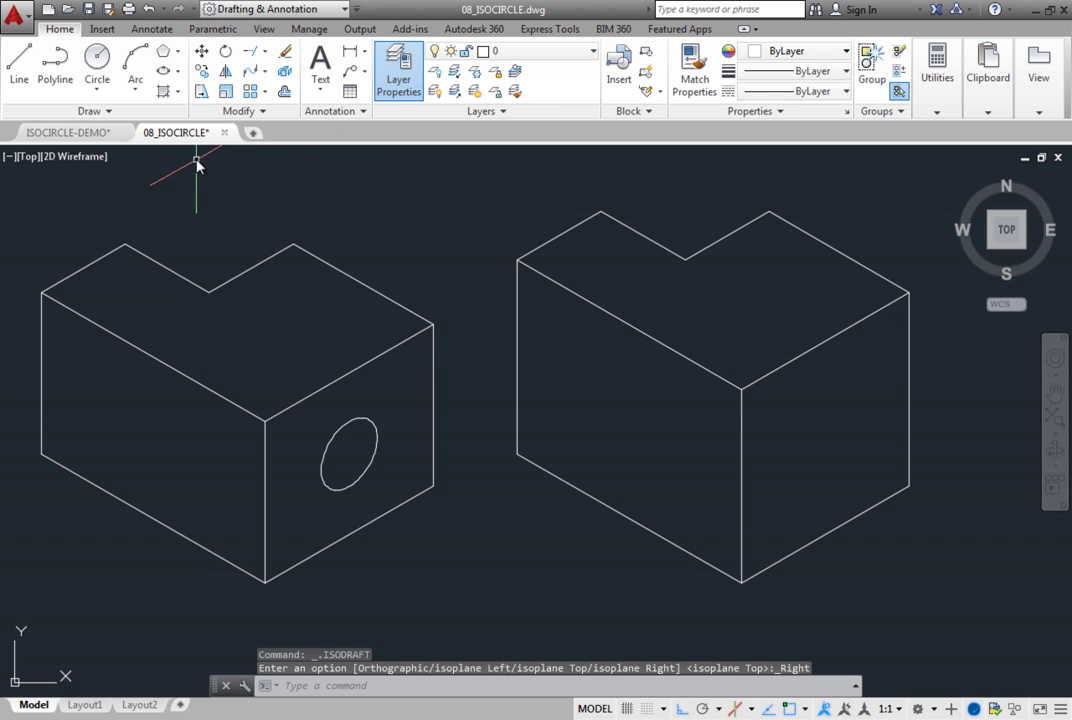
pyautogui.click(179, 72)
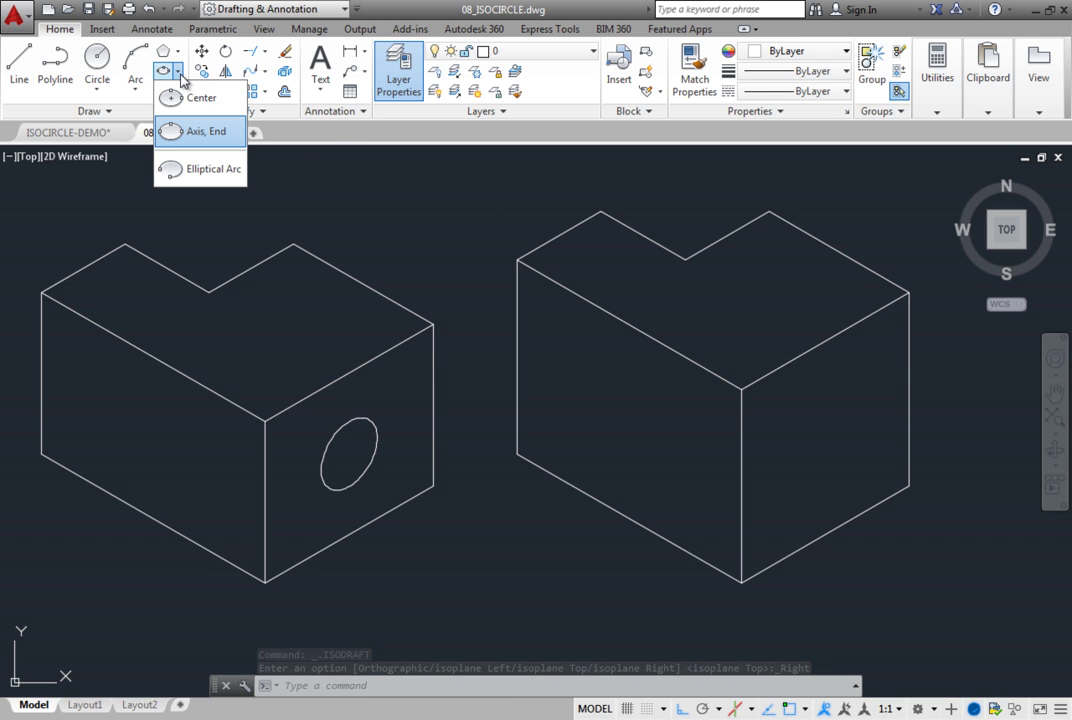
pyautogui.click(207, 132)
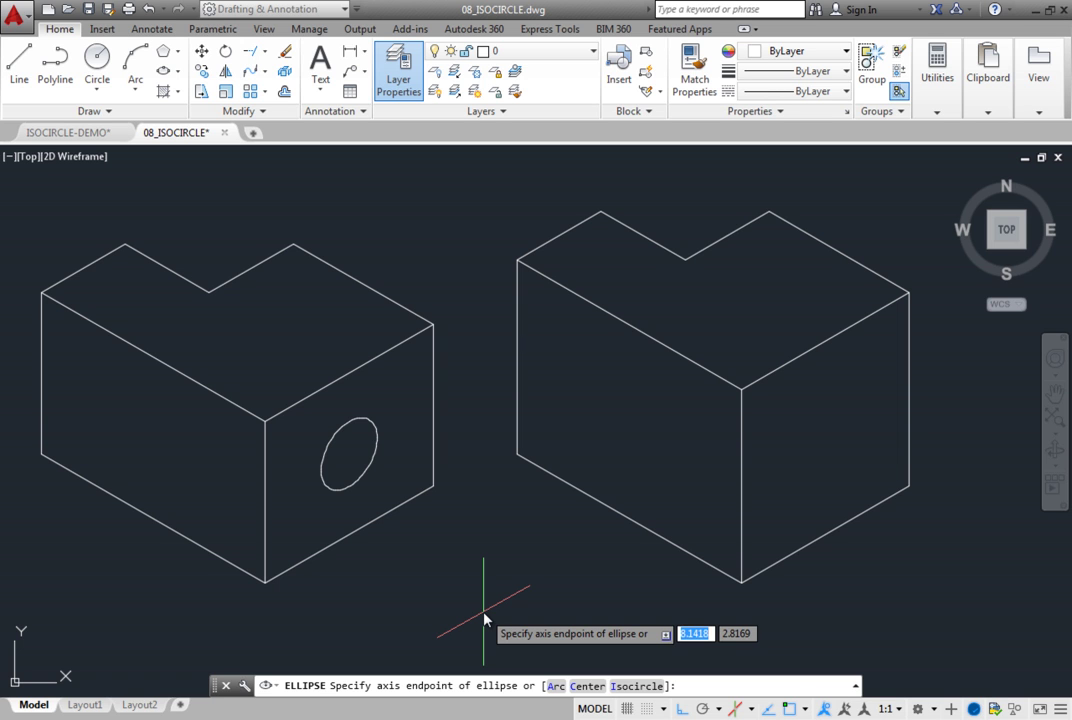
pyautogui.press('Escape')
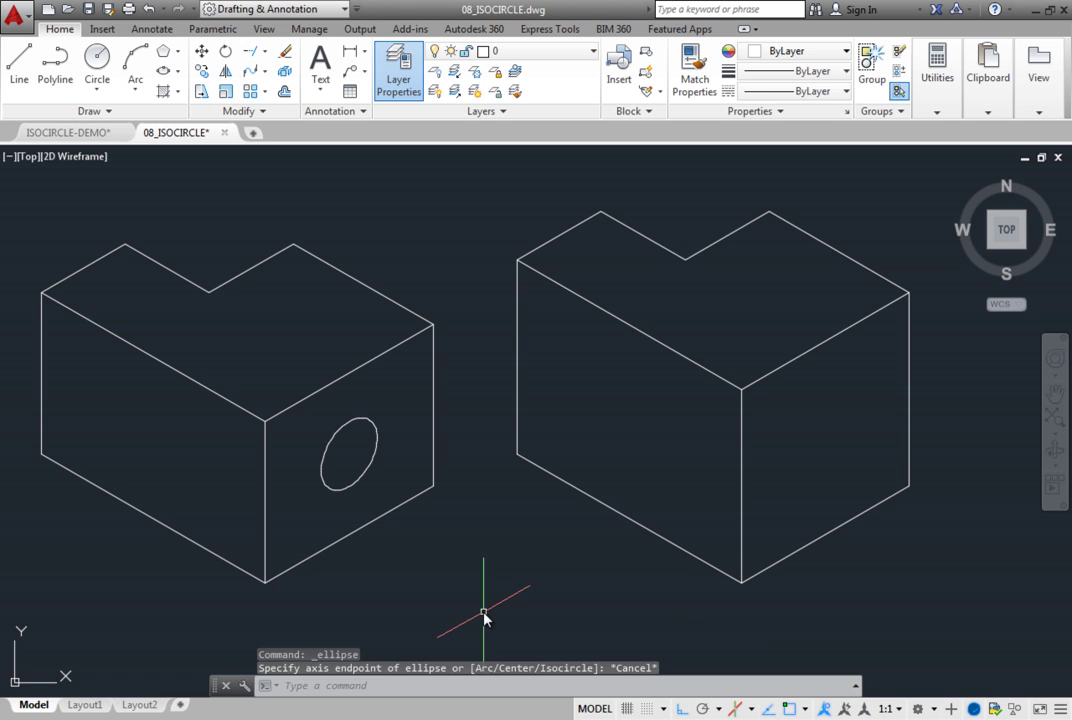
pyautogui.click(177, 74)
pyautogui.click(160, 96)
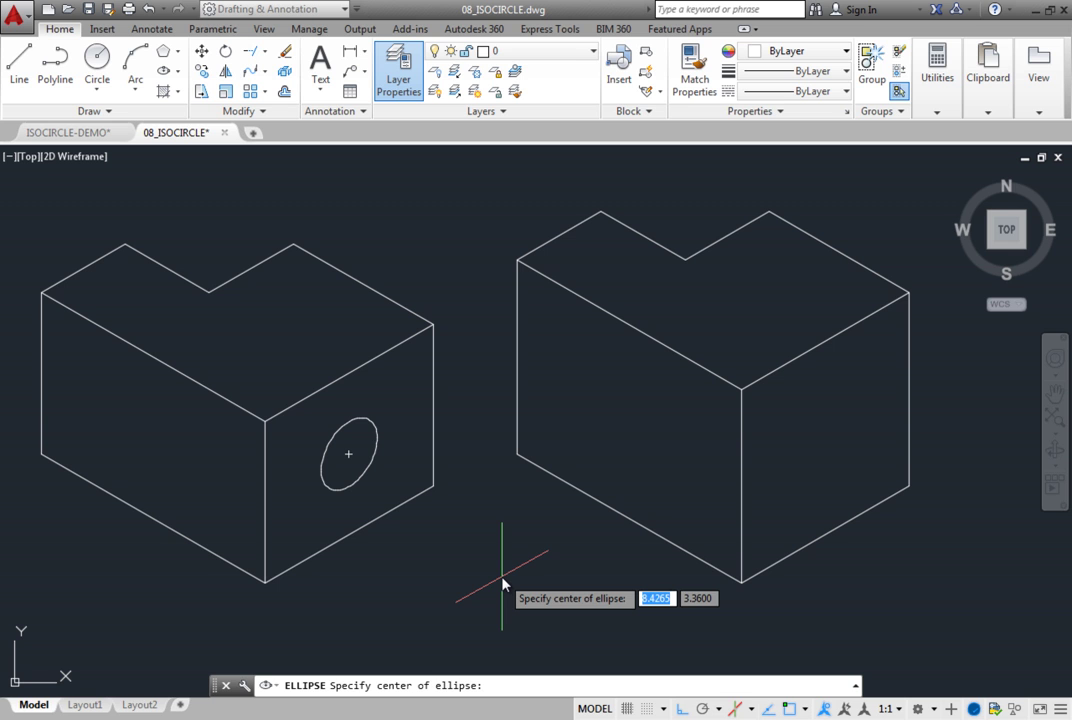
pyautogui.press('Escape')
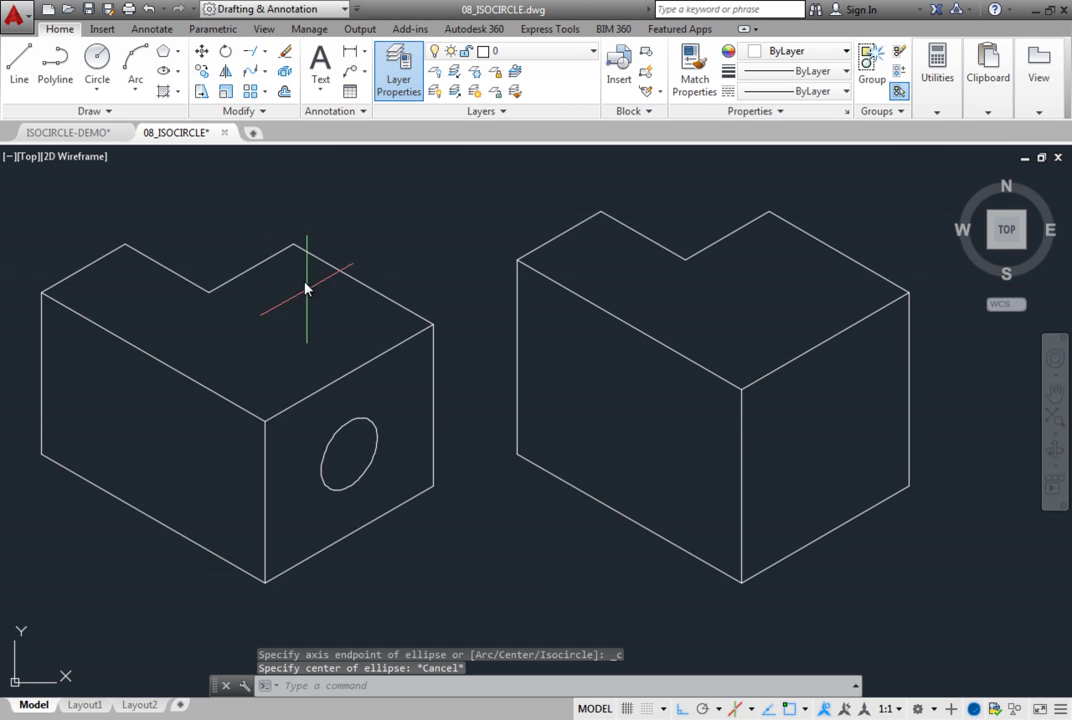
# Draw an isocircle of radius .5 at the centre of the new block's right face, aligned with the midpoints of its edges
pyautogui.click(178, 76)
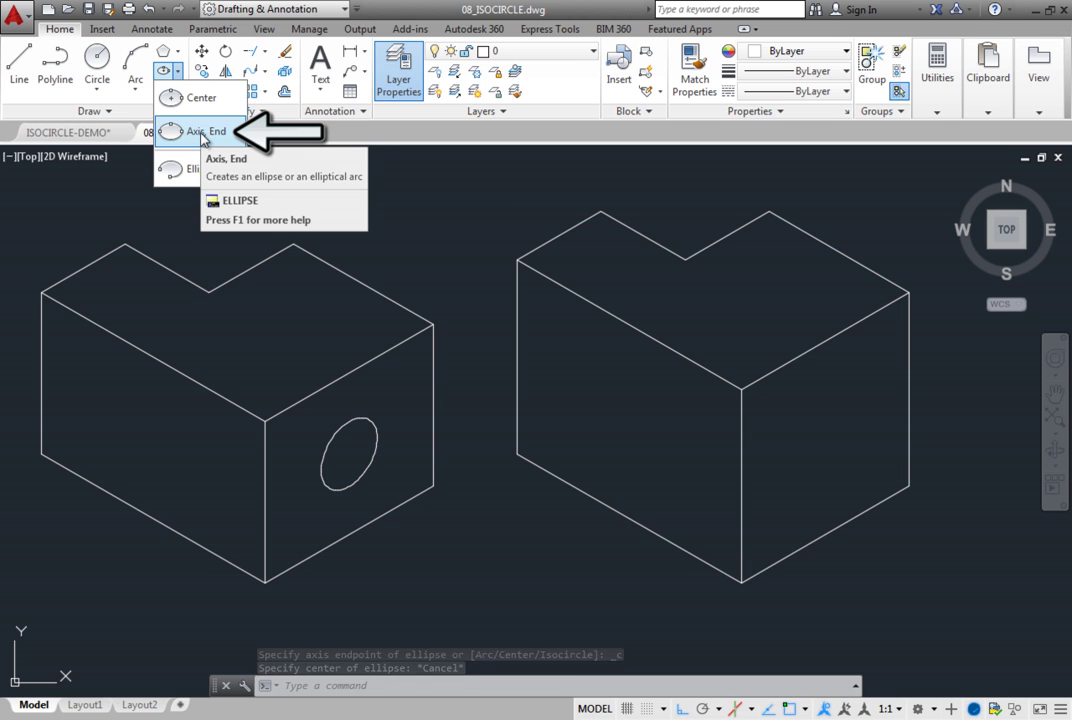
pyautogui.click(203, 138)
pyautogui.rightClick(485, 543)
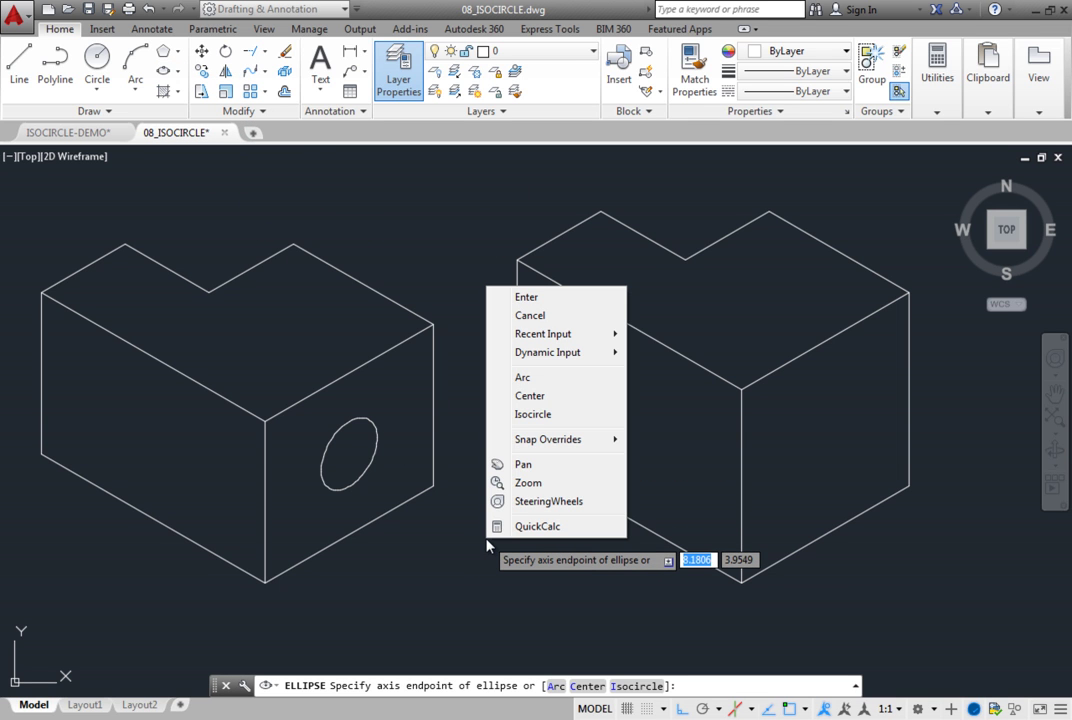
pyautogui.click(533, 414)
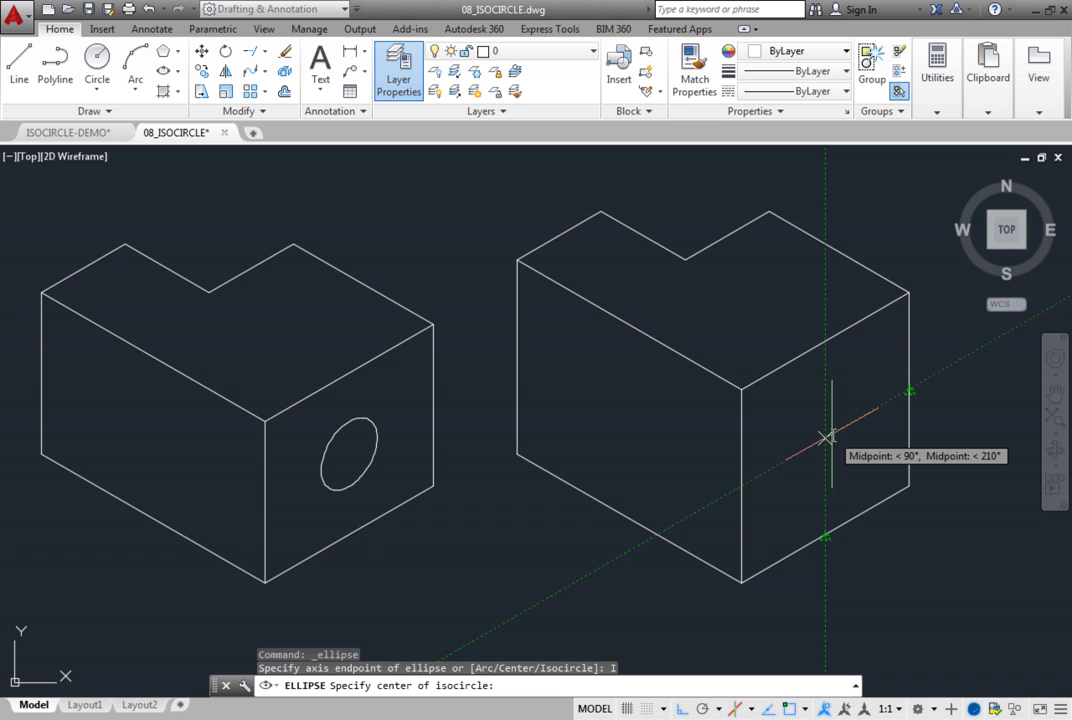
pyautogui.click(826, 438)
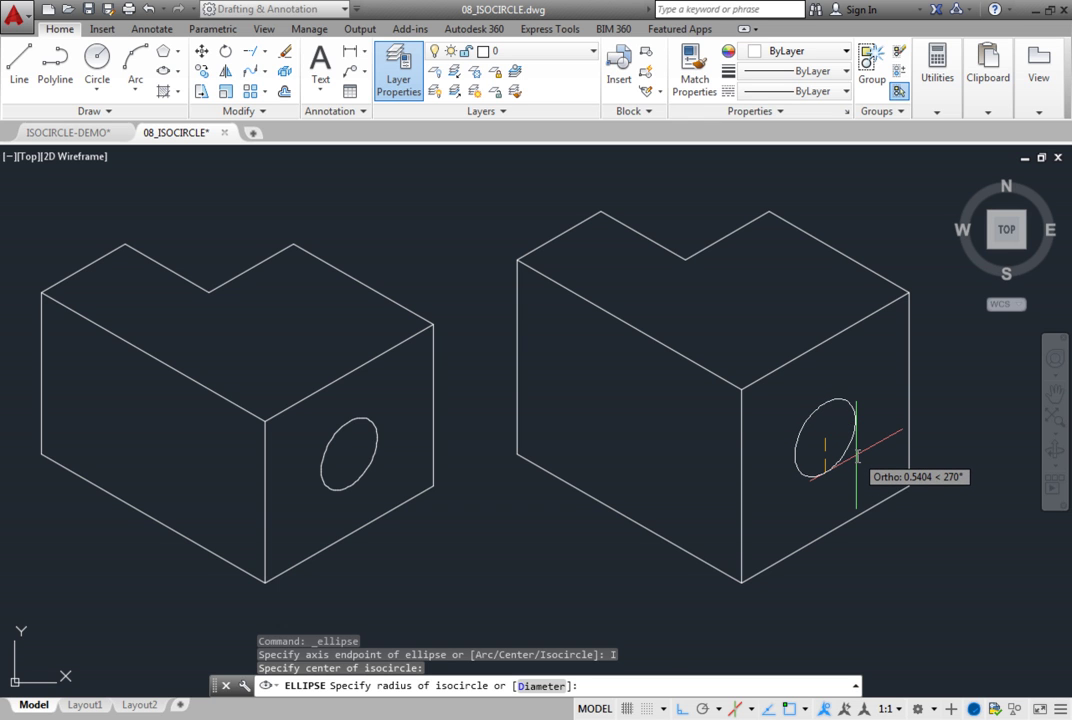
pyautogui.write('.5')
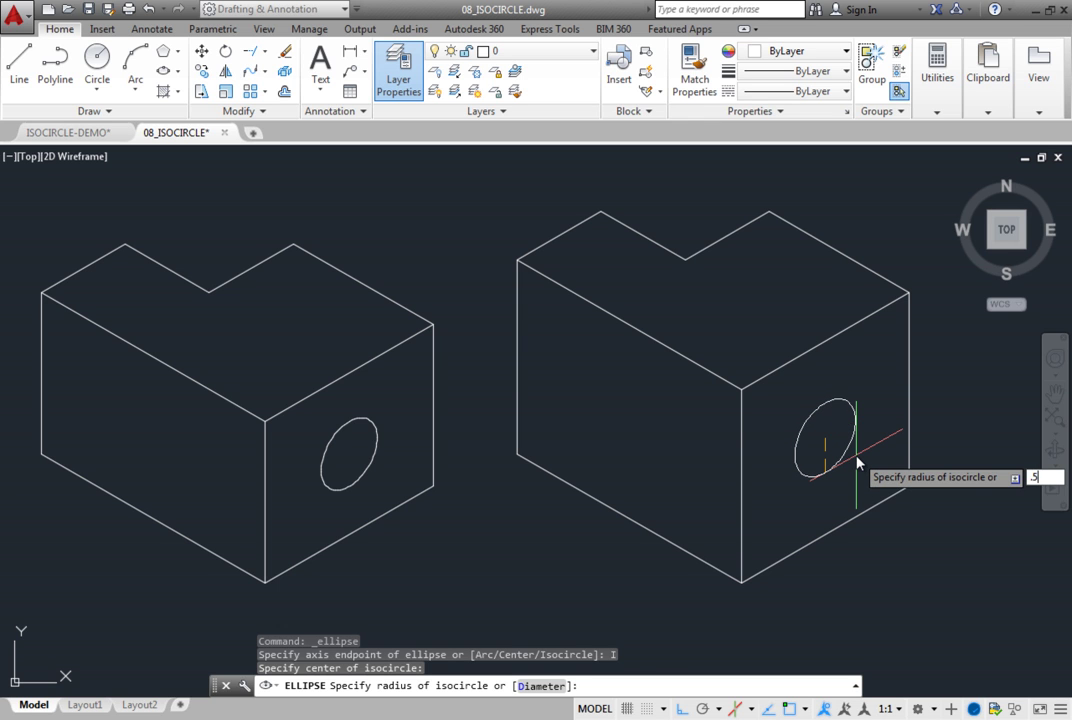
pyautogui.press('Return')
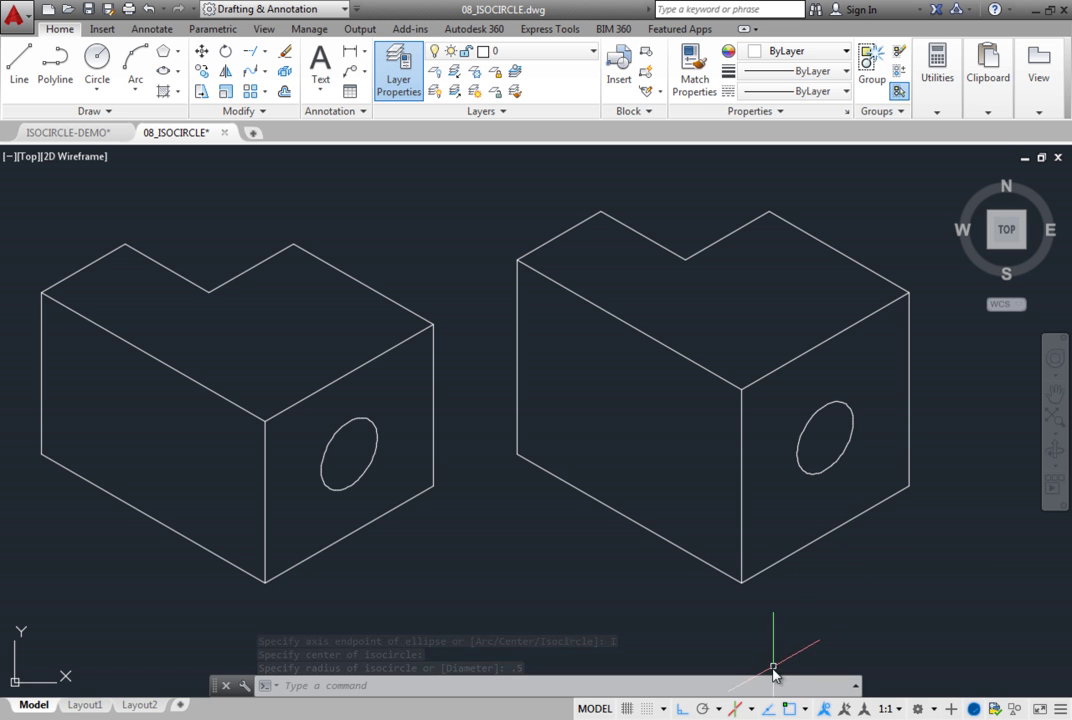
# Draw a freehand isocircle near the middle of the new block's left face on isoplane Left, and turn isometric drafting off
pyautogui.click(752, 709)
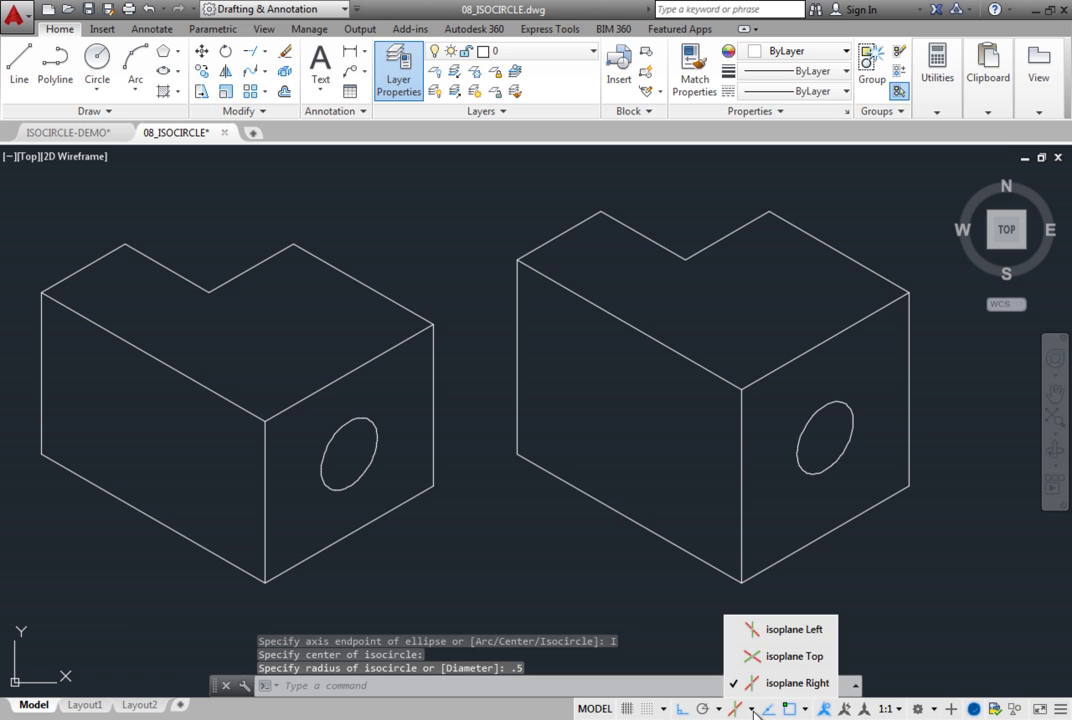
pyautogui.click(752, 630)
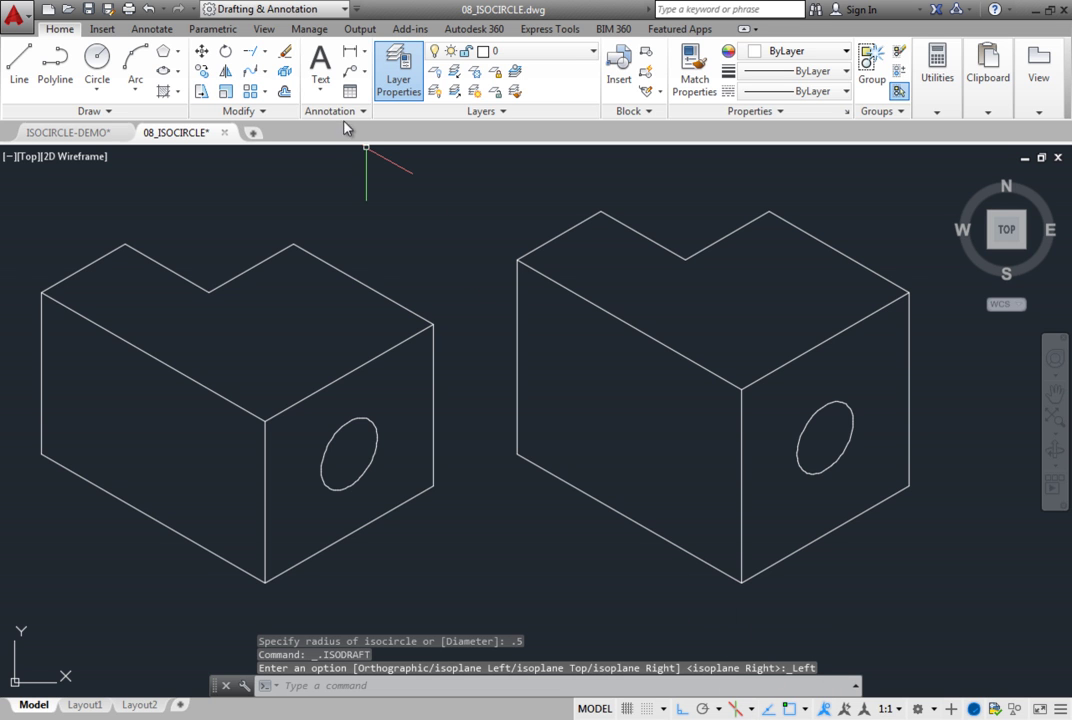
pyautogui.click(163, 72)
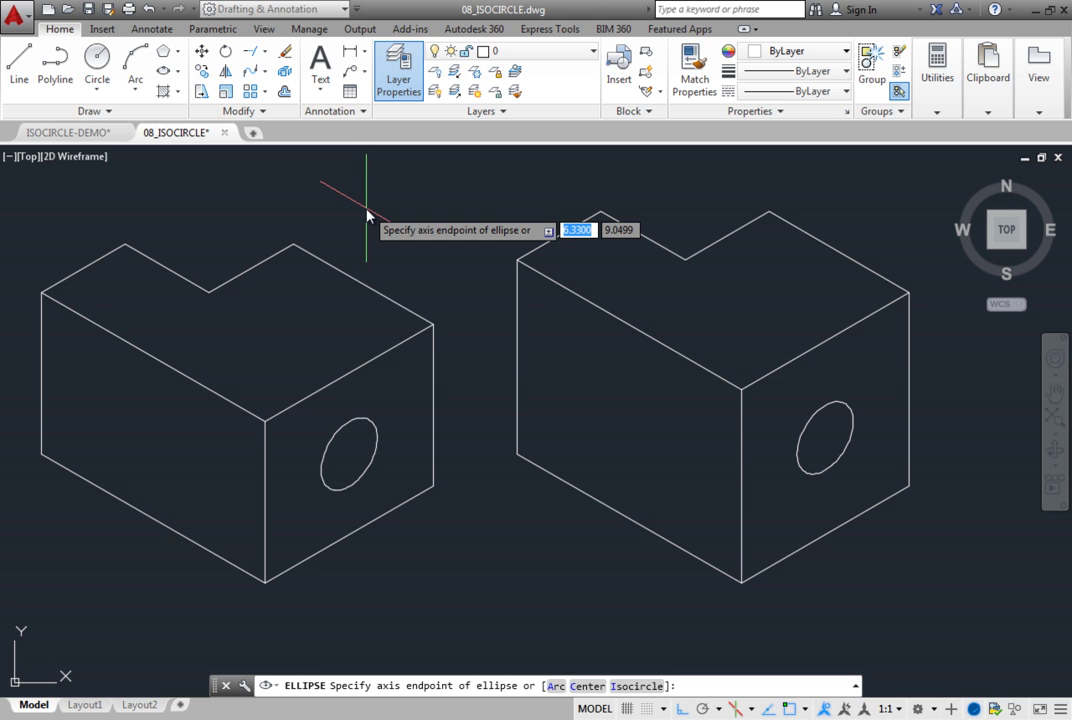
pyautogui.rightClick(366, 214)
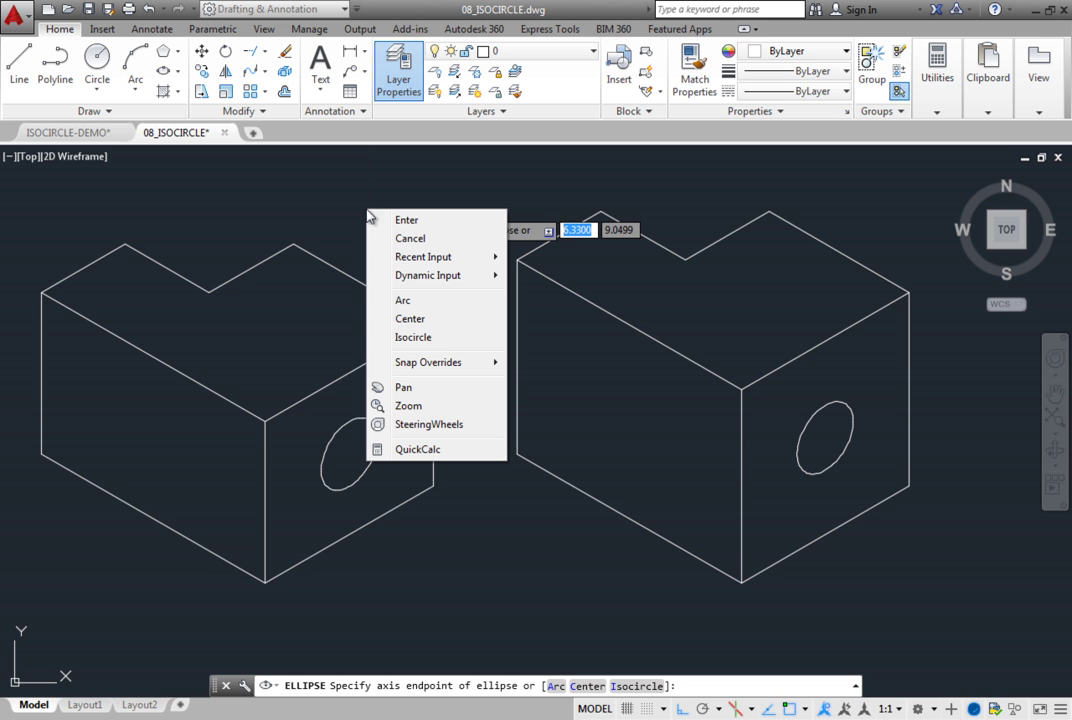
pyautogui.click(425, 338)
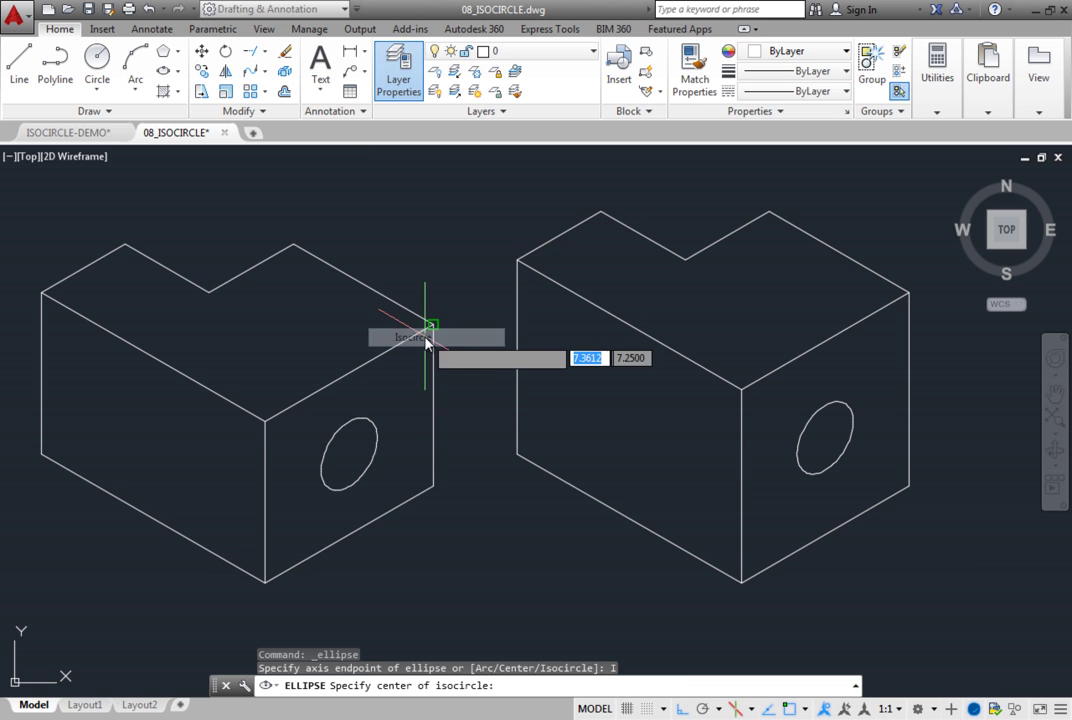
pyautogui.click(624, 424)
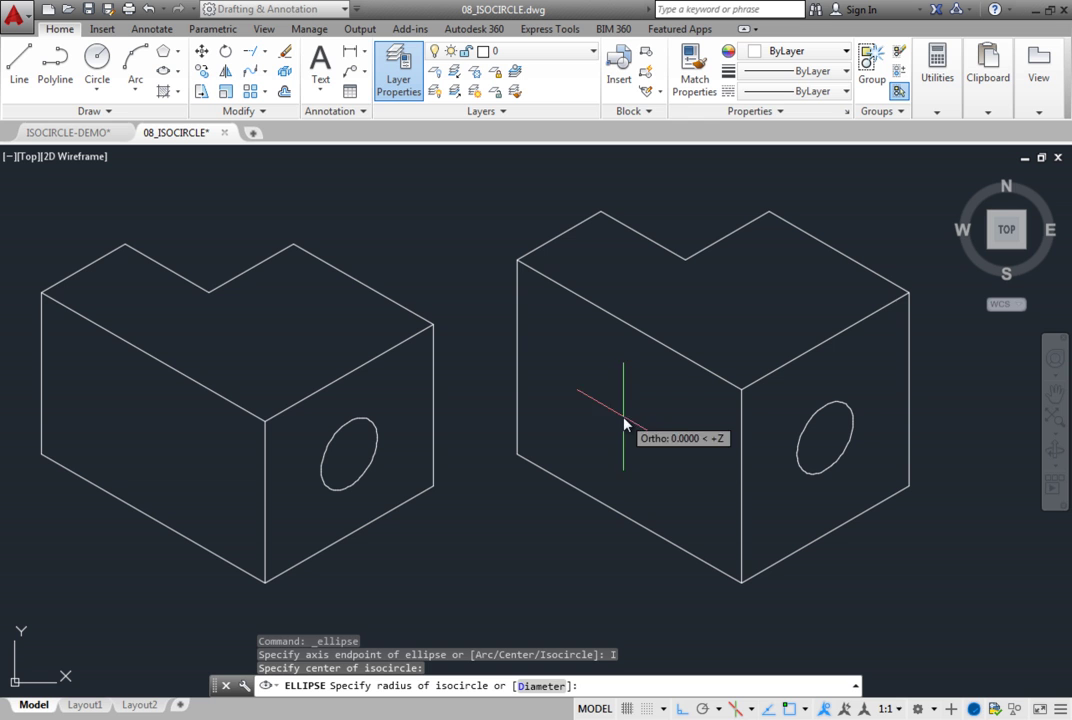
pyautogui.click(652, 468)
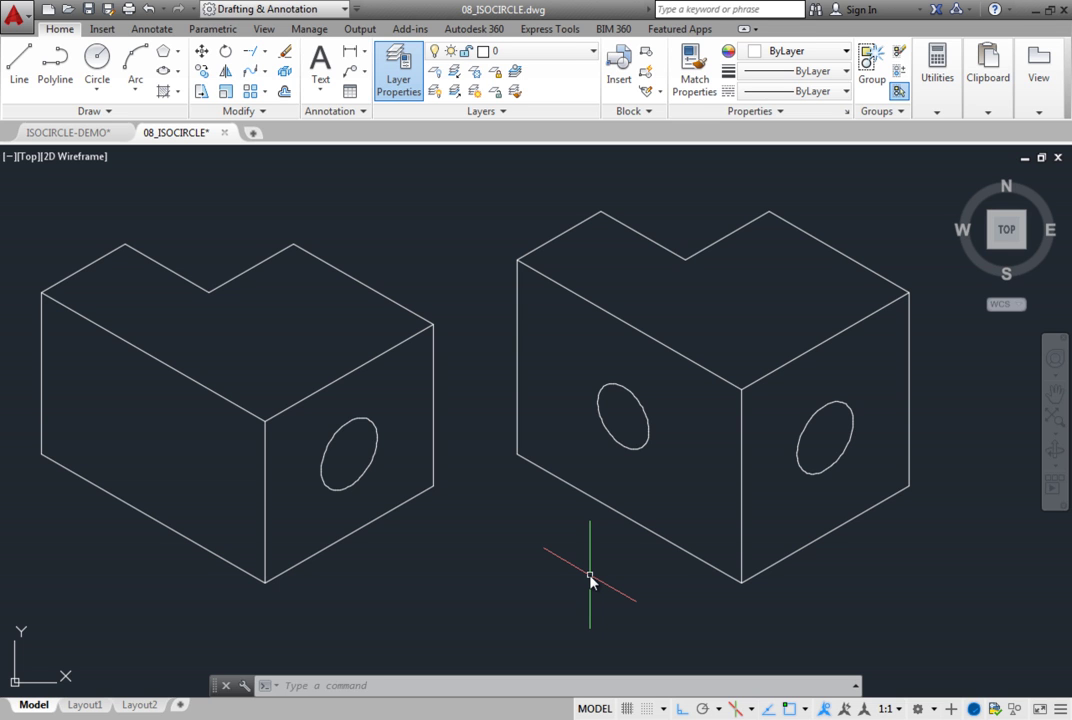
pyautogui.click(735, 710)
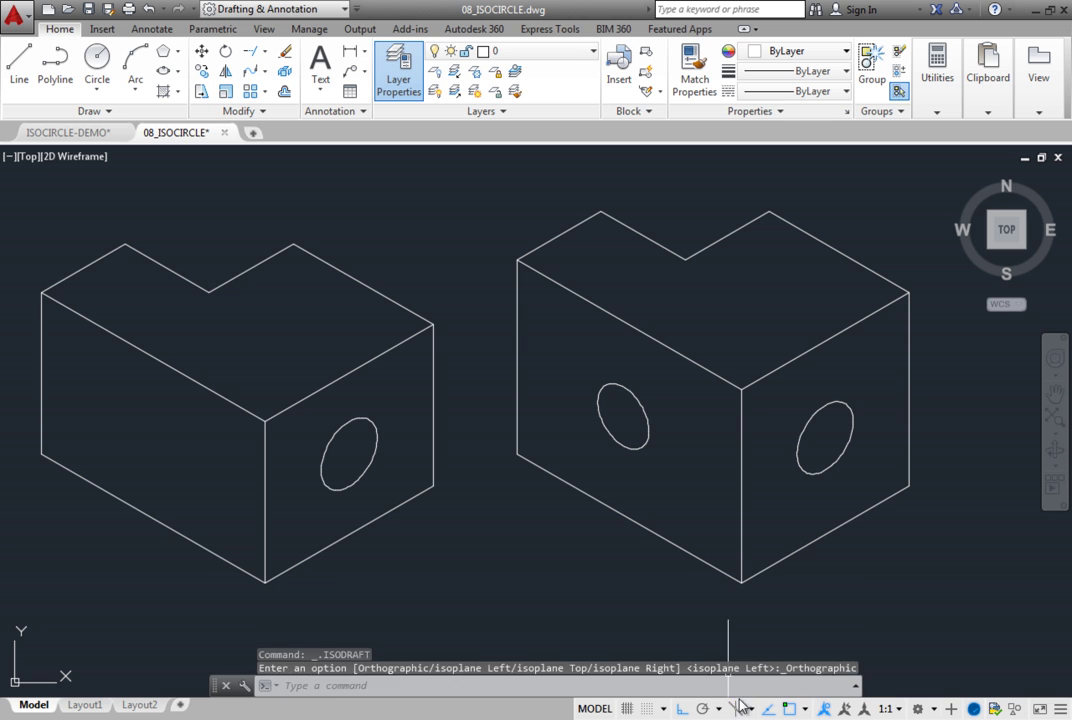